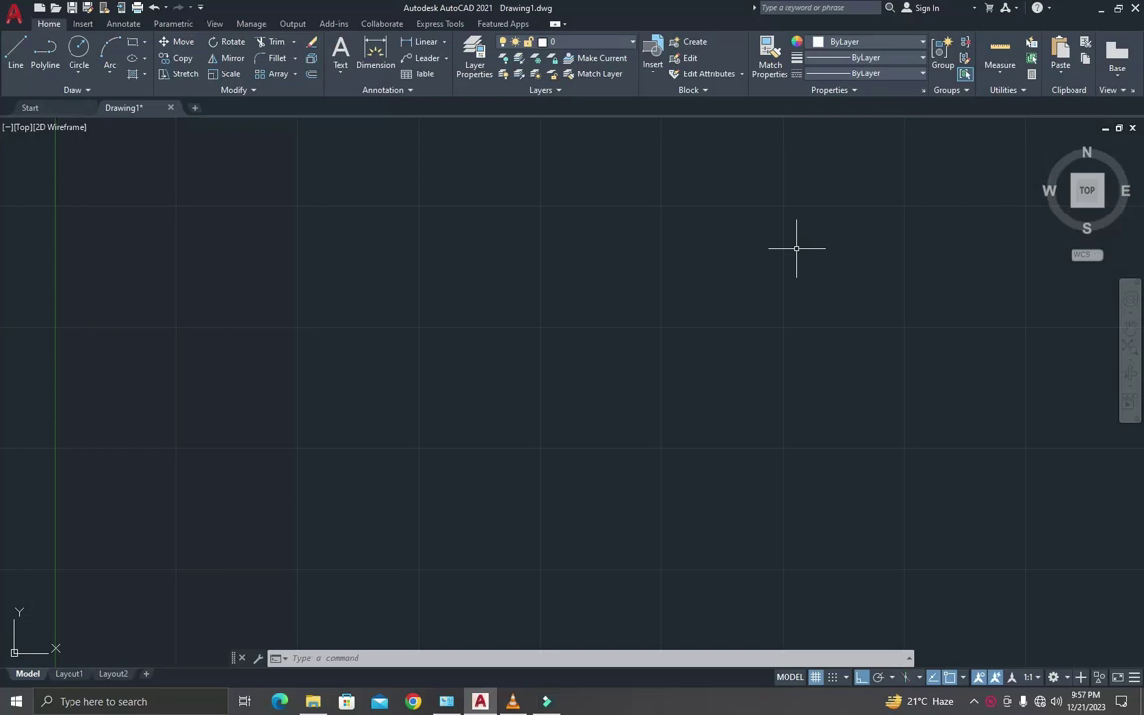
Start a line at the room's first corner and draw the 12' left wall.
{"action": "scroll", "coordinate": [781, 340], "scroll_direction": "down", "scroll_amount": 4}
{"action": "scroll", "coordinate": [761, 319], "scroll_direction": "up", "scroll_amount": 2}
{"action": "scroll", "coordinate": [794, 306], "scroll_direction": "down", "scroll_amount": 2}
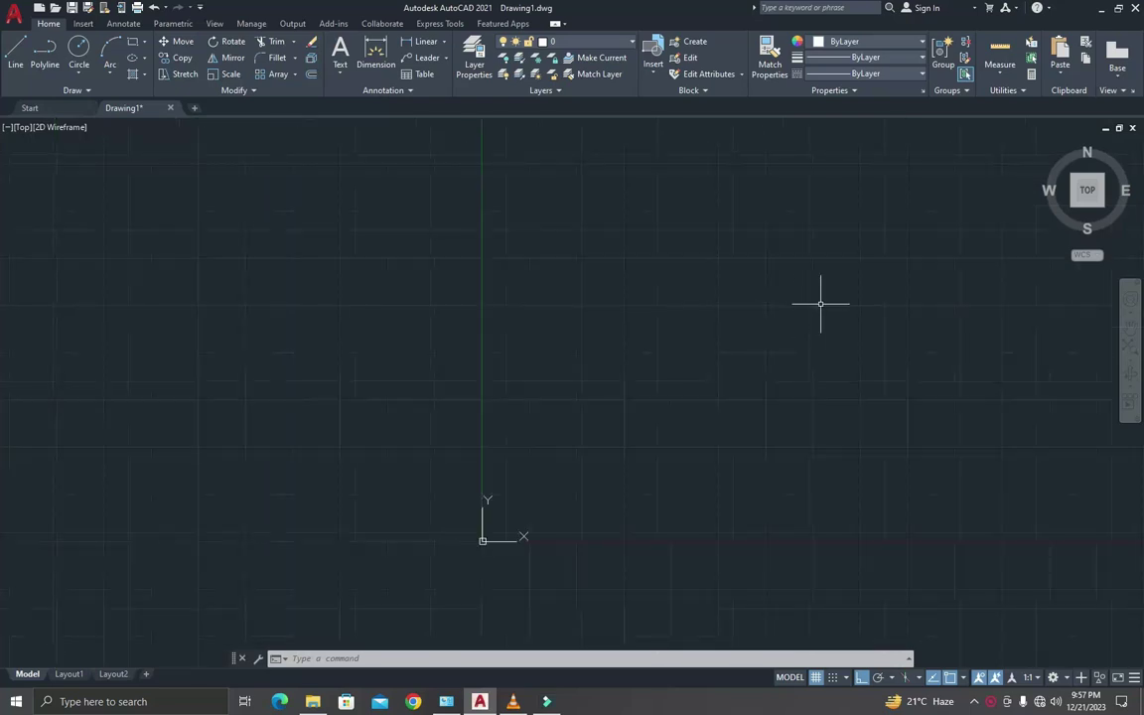
{"action": "scroll", "coordinate": [890, 294], "scroll_direction": "up", "scroll_amount": 2}
{"action": "scroll", "coordinate": [897, 294], "scroll_direction": "down", "scroll_amount": 2}
{"action": "scroll", "coordinate": [896, 294], "scroll_direction": "up", "scroll_amount": 2}
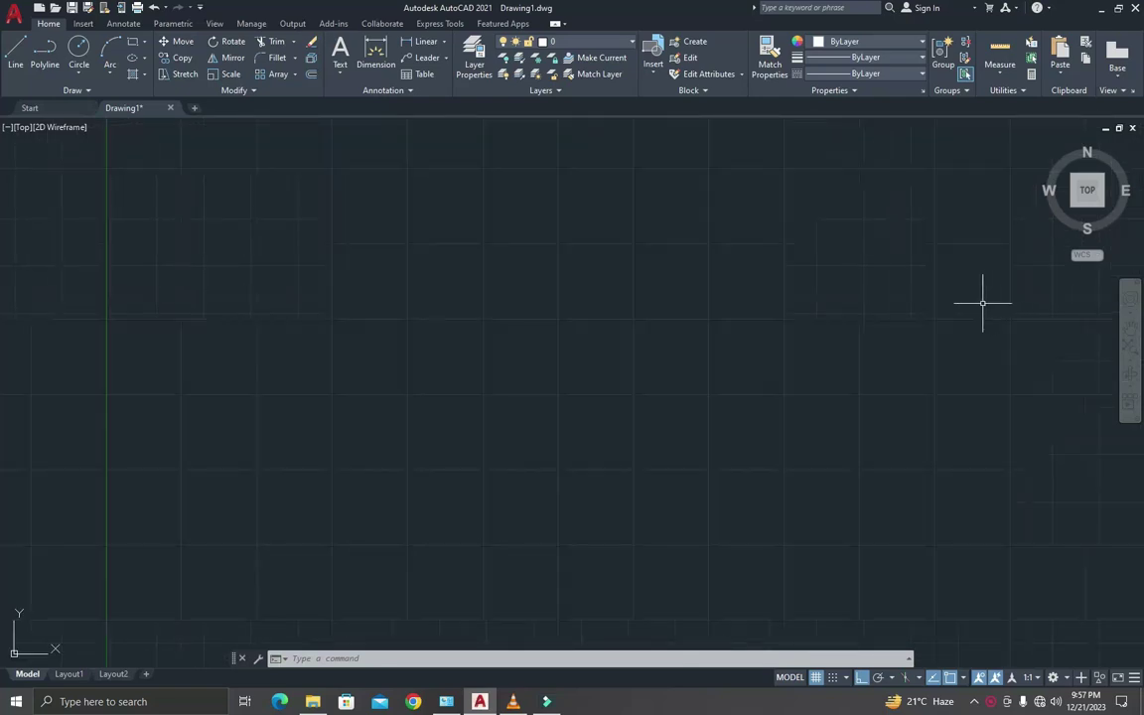
{"action": "key", "text": "Escape"}
{"action": "key", "text": "Escape"}
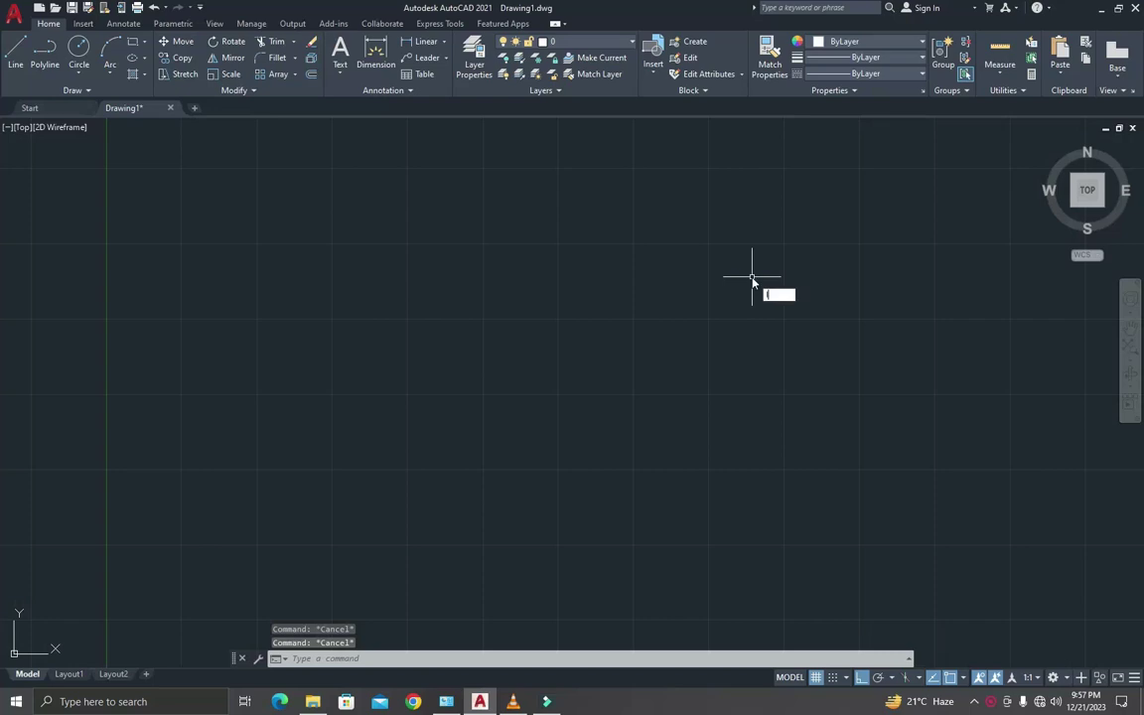
{"action": "type", "text": "L"}
{"action": "key", "text": "Return"}
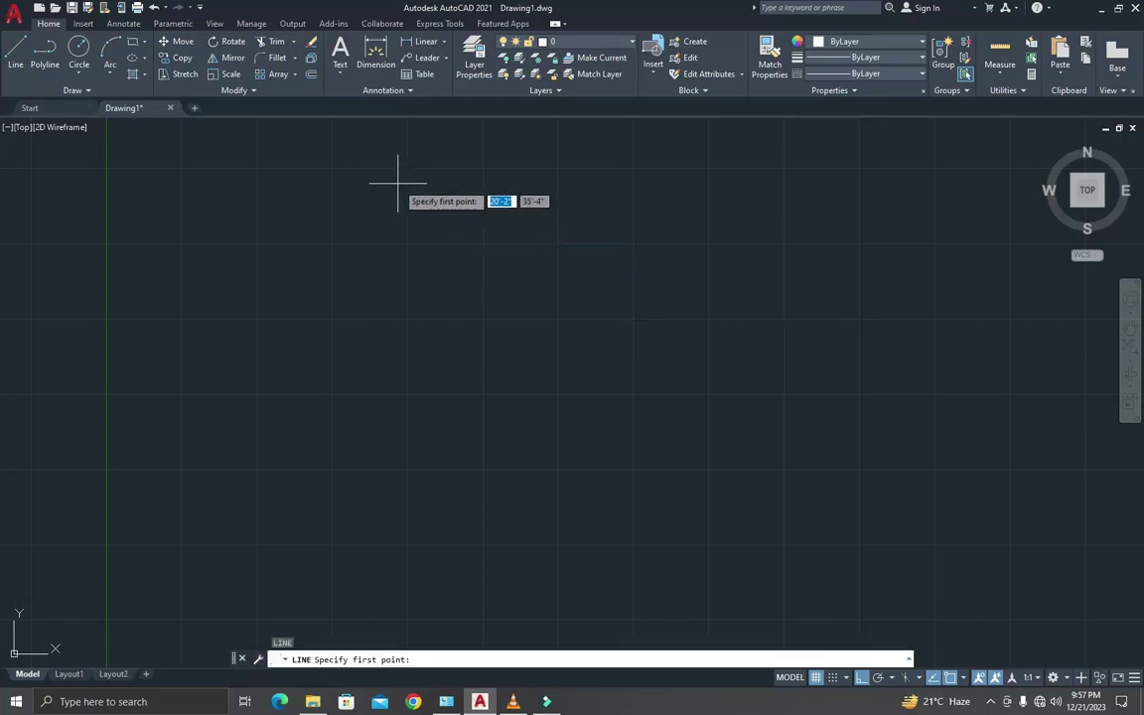
{"action": "left_click", "coordinate": [398, 183]}
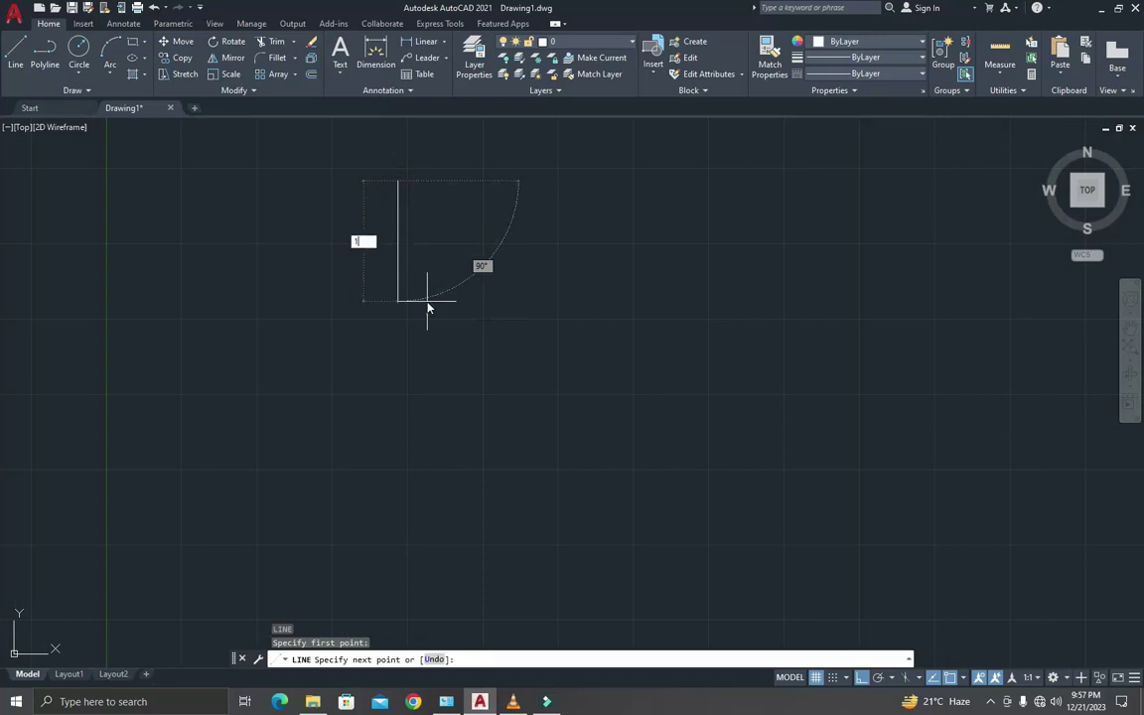
{"action": "type", "text": "12"}
{"action": "key", "text": "Return"}
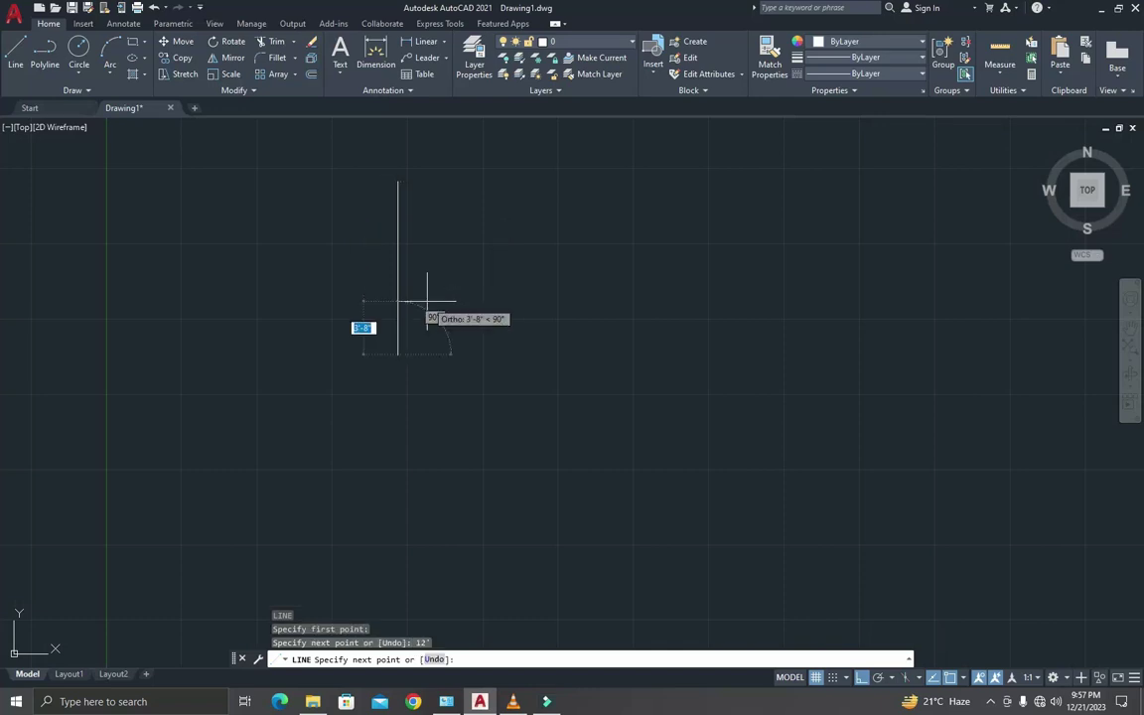
Draw the 12' bottom and right walls and close the square back at the starting corner.
{"action": "scroll", "coordinate": [456, 333], "scroll_direction": "up", "scroll_amount": 2}
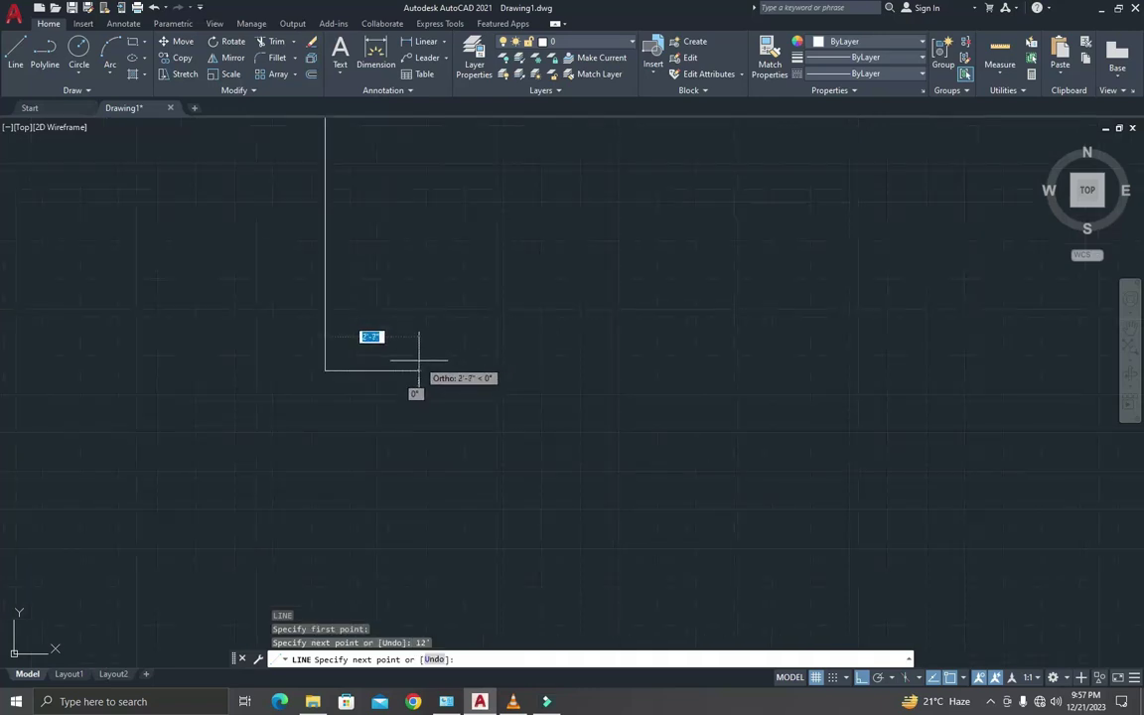
{"action": "scroll", "coordinate": [474, 355], "scroll_direction": "down", "scroll_amount": 2}
{"action": "type", "text": "12'"}
{"action": "key", "text": "Return"}
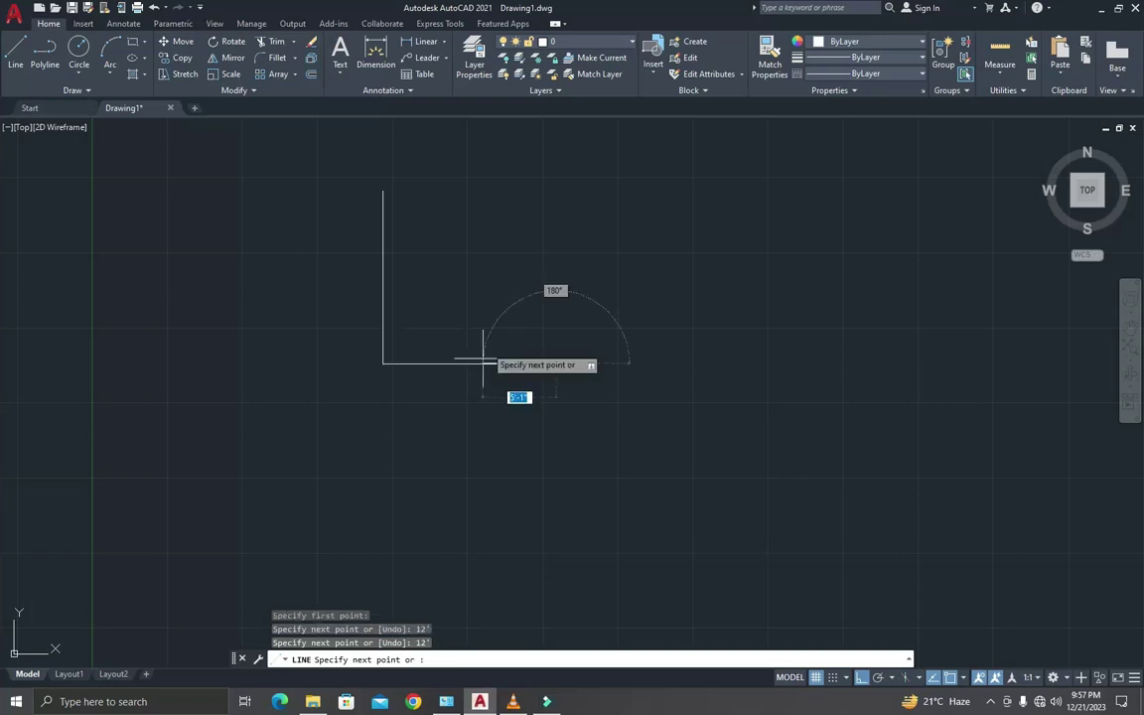
{"action": "type", "text": "12'"}
{"action": "key", "text": "Return"}
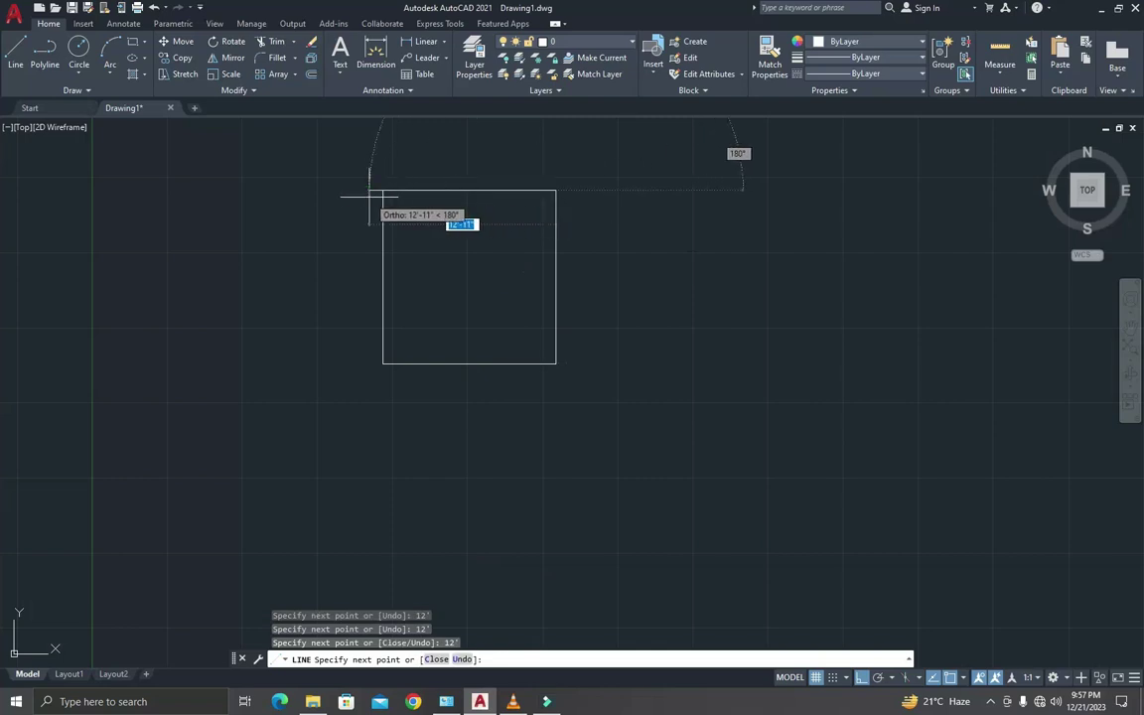
{"action": "left_click", "coordinate": [383, 190]}
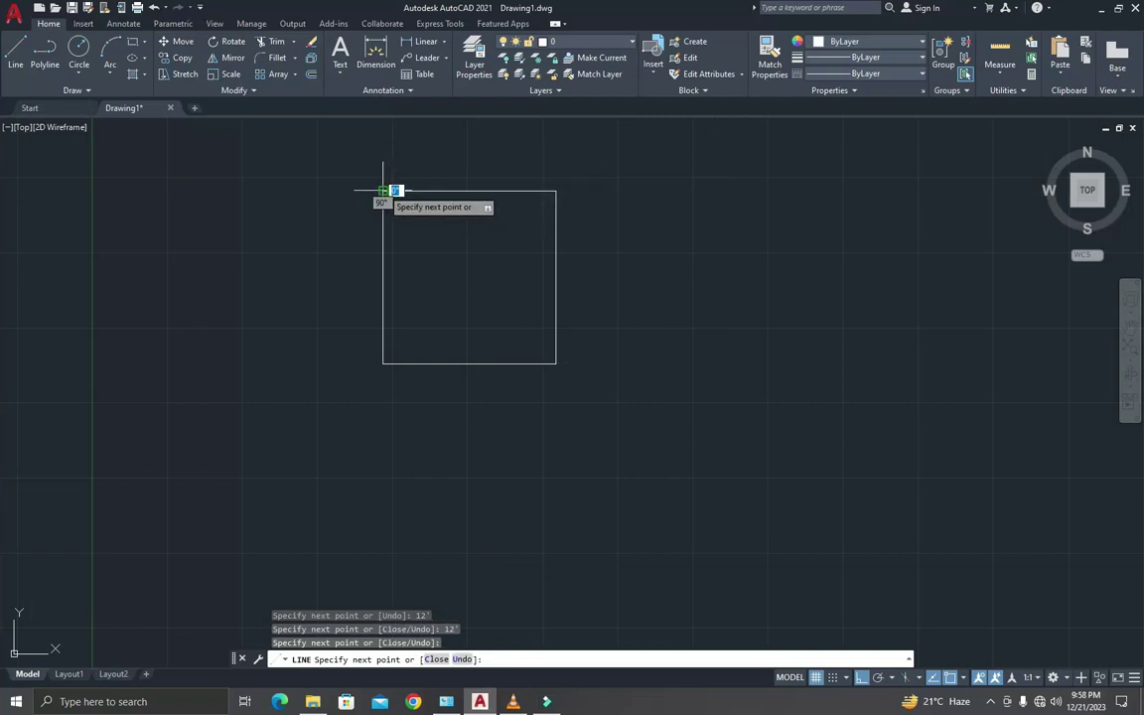
{"action": "key", "text": "Escape"}
{"action": "scroll", "coordinate": [527, 180], "scroll_direction": "up", "scroll_amount": 2}
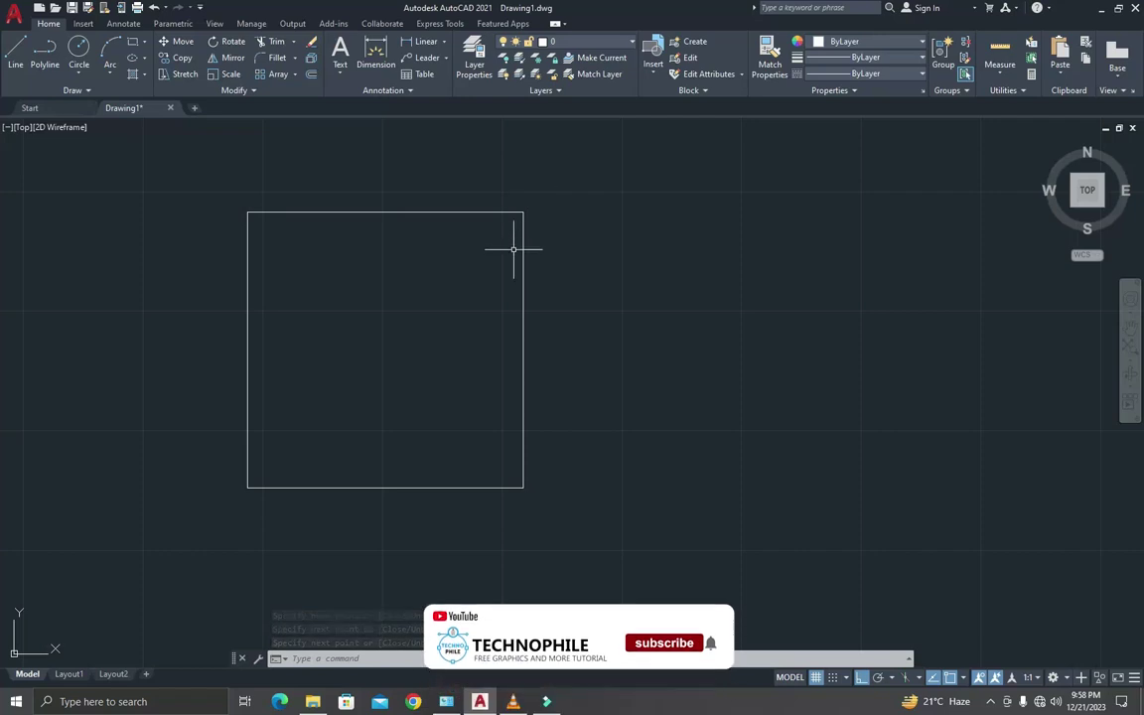
{"action": "scroll", "coordinate": [502, 298], "scroll_direction": "up", "scroll_amount": 2}
{"action": "key", "text": "Escape"}
{"action": "key", "text": "Escape"}
Offset the square's right and top edges 8" outward.
{"action": "type", "text": "o"}
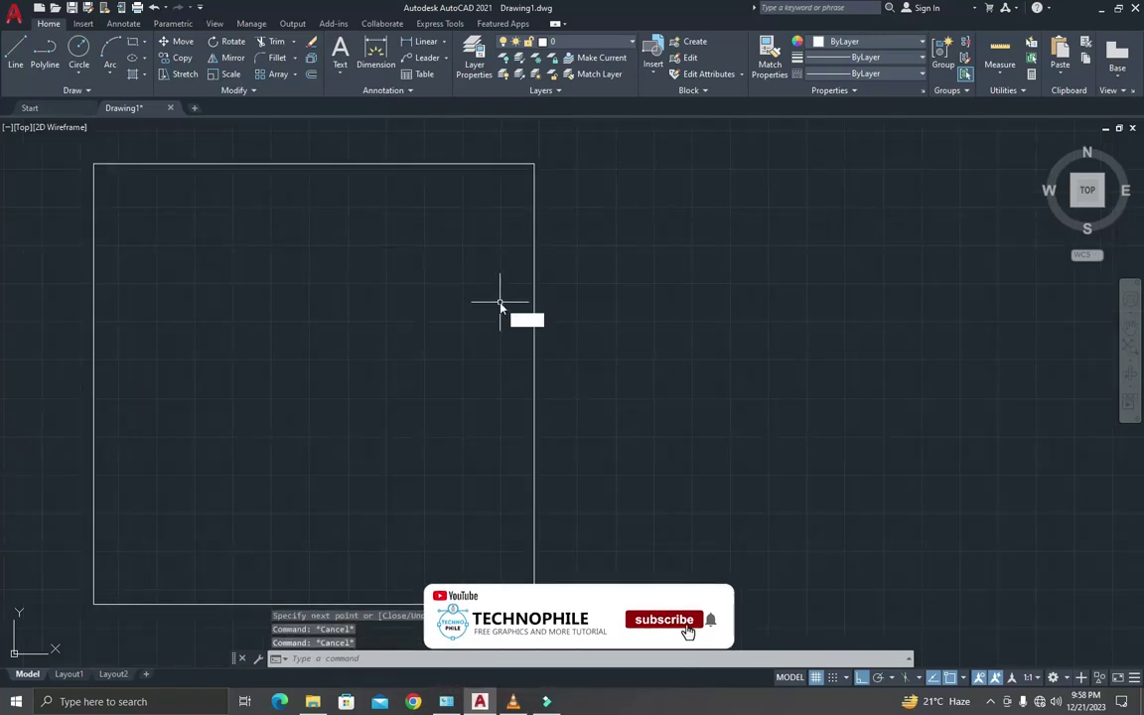
{"action": "key", "text": "Return"}
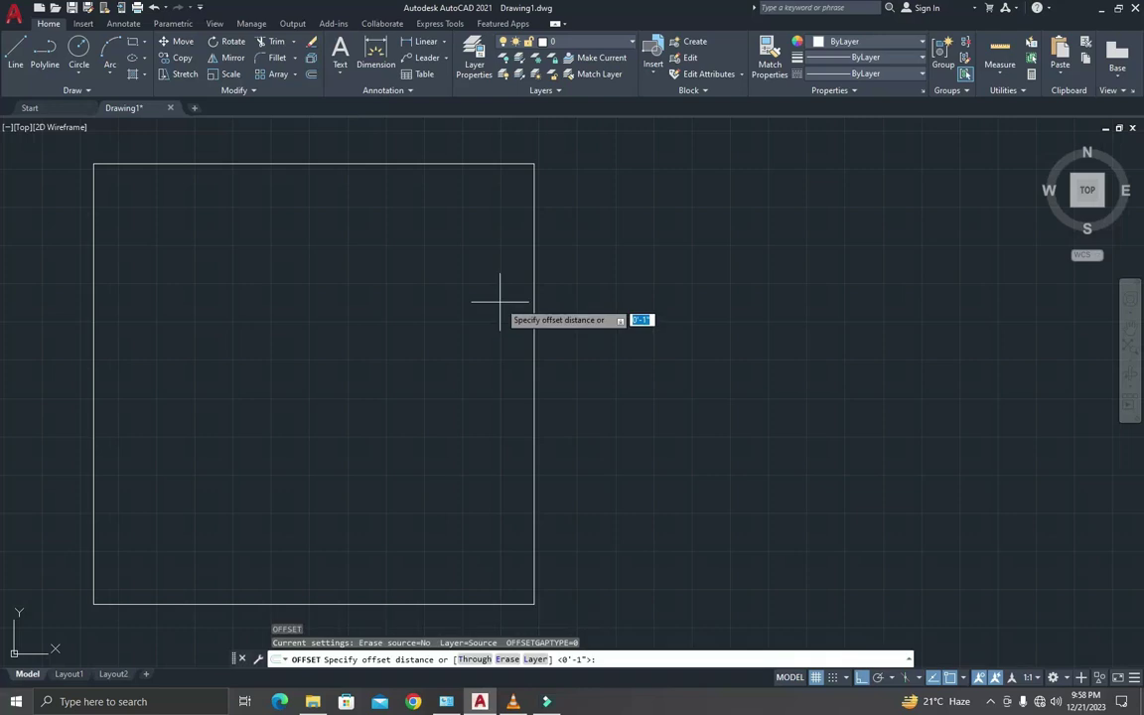
{"action": "key", "text": "Return"}
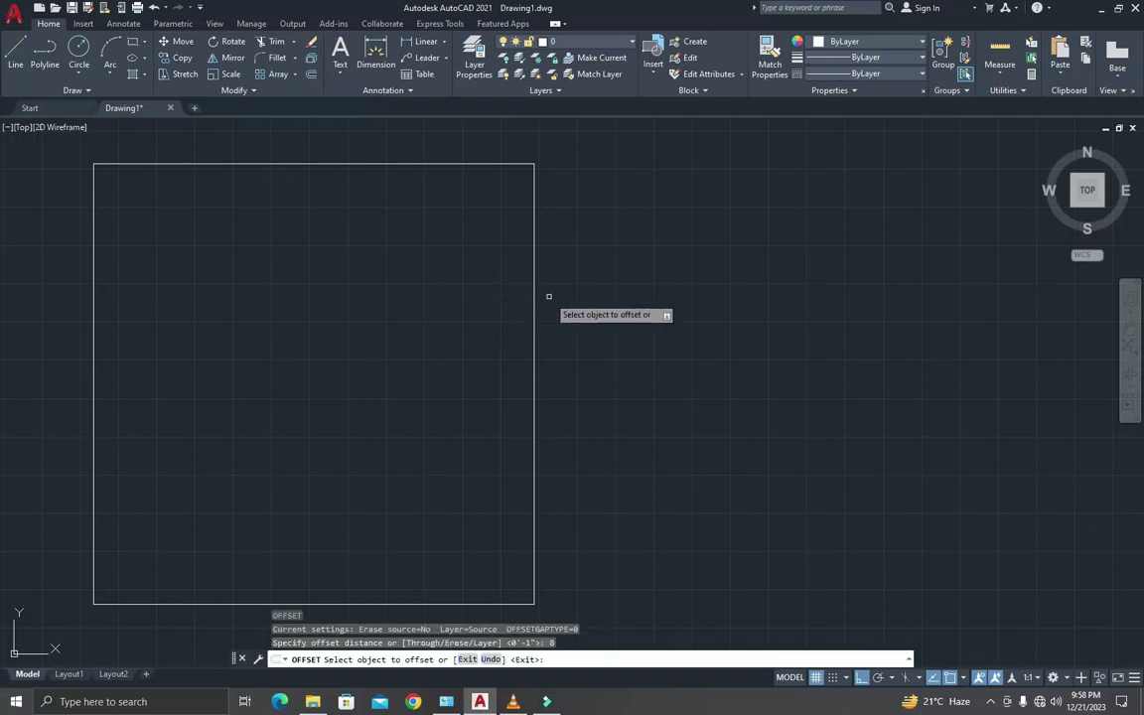
{"action": "left_click", "coordinate": [533, 290]}
{"action": "left_click", "coordinate": [601, 311]}
{"action": "left_click", "coordinate": [437, 163]}
{"action": "left_click", "coordinate": [434, 136]}
Offset the square's left and bottom edges 8" outward.
{"action": "left_click", "coordinate": [93, 265]}
{"action": "left_click", "coordinate": [46, 276]}
{"action": "scroll", "coordinate": [214, 432], "scroll_direction": "down", "scroll_amount": 4}
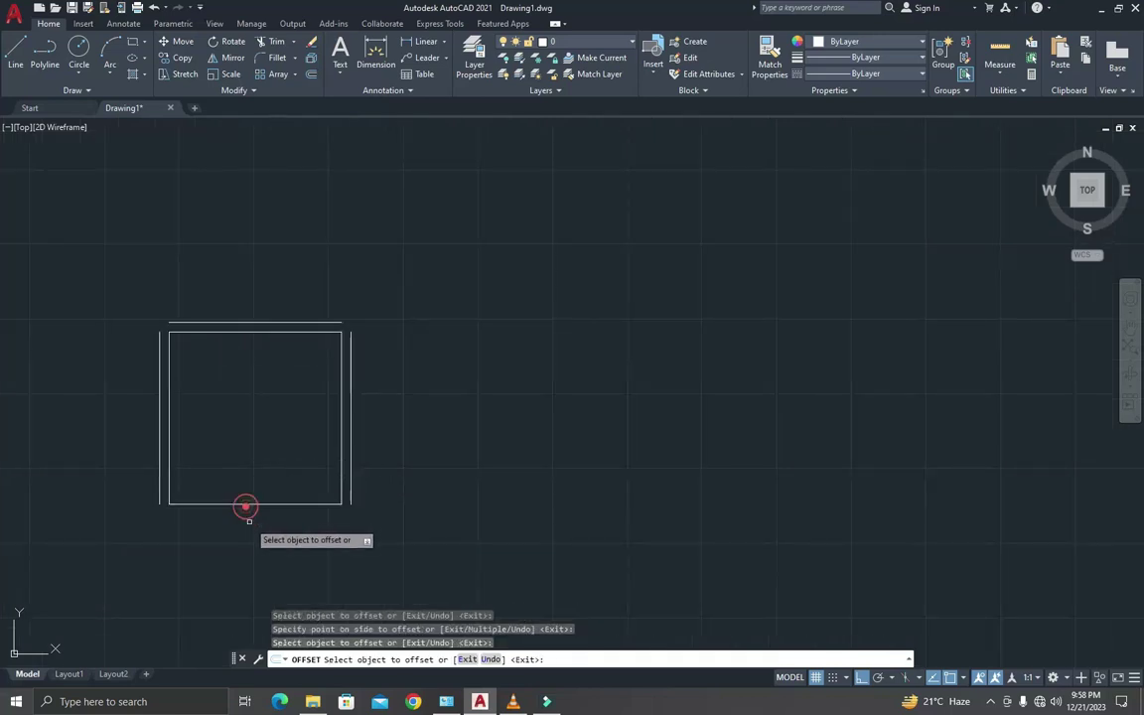
{"action": "left_click", "coordinate": [256, 504]}
{"action": "left_click", "coordinate": [258, 523]}
{"action": "scroll", "coordinate": [322, 340], "scroll_direction": "up", "scroll_amount": 3}
{"action": "scroll", "coordinate": [321, 332], "scroll_direction": "down", "scroll_amount": 3}
{"action": "scroll", "coordinate": [319, 320], "scroll_direction": "up", "scroll_amount": 2}
{"action": "scroll", "coordinate": [358, 323], "scroll_direction": "up", "scroll_amount": 1}
{"action": "key", "text": "Escape"}
{"action": "key", "text": "Escape"}
{"action": "key", "text": "Escape"}
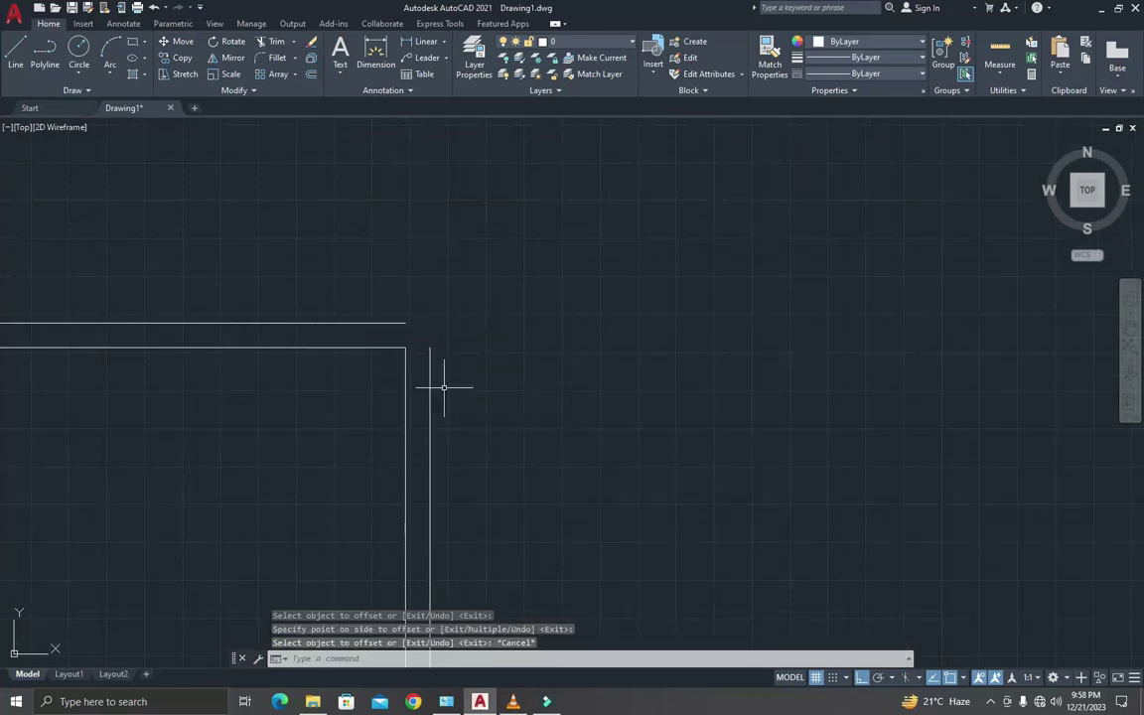
{"action": "key", "text": "Return"}
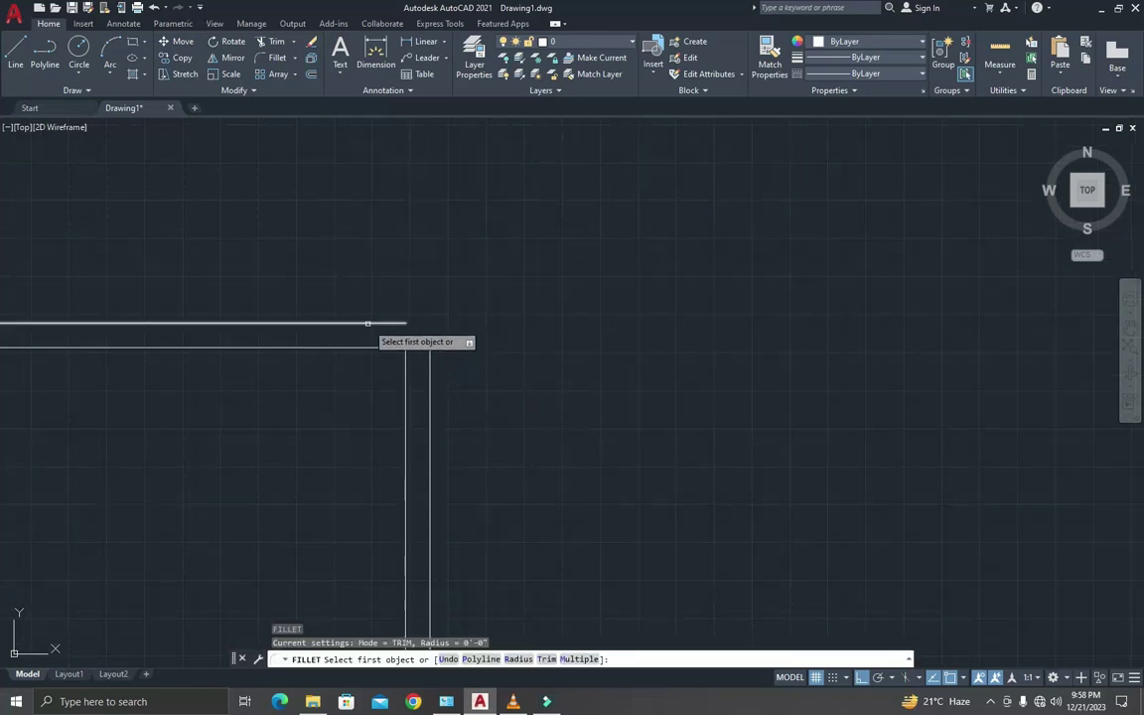
Fillet the outer wall lines at zero radius at the top and bottom-right corners.
{"action": "left_click", "coordinate": [382, 323]}
{"action": "scroll", "coordinate": [432, 359], "scroll_direction": "down", "scroll_amount": 1}
{"action": "left_click", "coordinate": [429, 366]}
{"action": "scroll", "coordinate": [442, 473], "scroll_direction": "down", "scroll_amount": 3}
{"action": "scroll", "coordinate": [419, 385], "scroll_direction": "up", "scroll_amount": 3}
{"action": "key", "text": "Return"}
{"action": "left_click", "coordinate": [420, 383]}
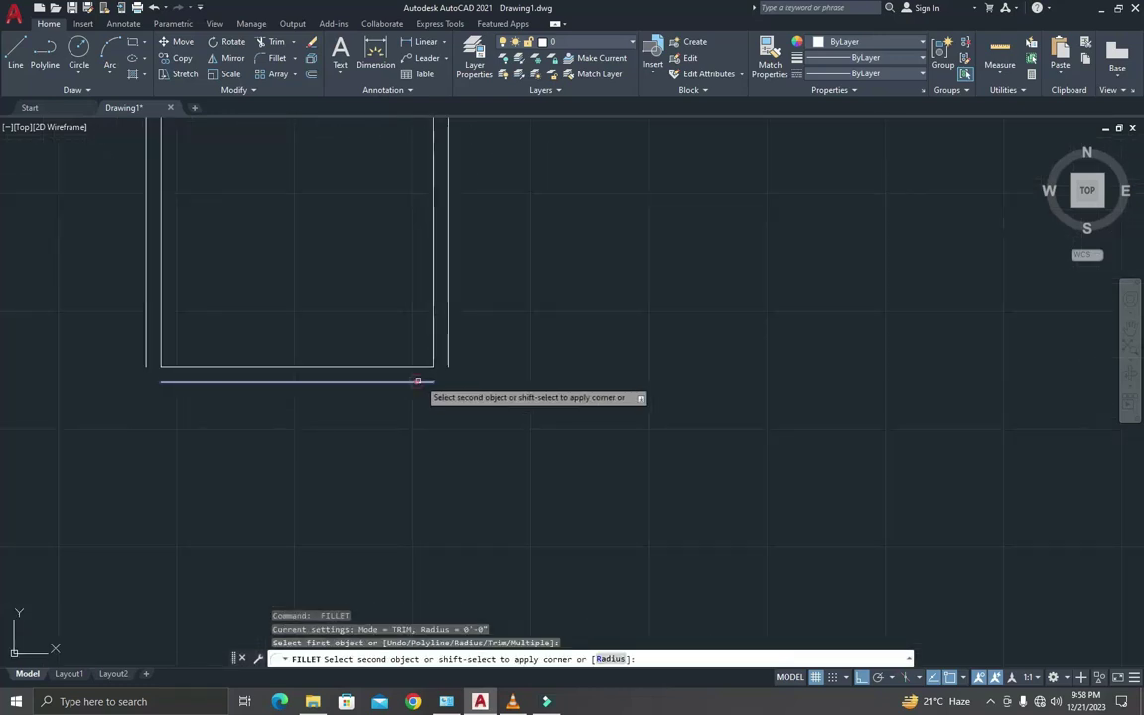
{"action": "left_click", "coordinate": [447, 361]}
Fillet the outer bottom-left corner at zero radius to close the outer square.
{"action": "key", "text": "Return"}
{"action": "left_click", "coordinate": [169, 383]}
{"action": "left_click", "coordinate": [145, 358]}
{"action": "scroll", "coordinate": [189, 317], "scroll_direction": "down", "scroll_amount": 5}
{"action": "scroll", "coordinate": [179, 323], "scroll_direction": "up", "scroll_amount": 4}
{"action": "scroll", "coordinate": [129, 318], "scroll_direction": "up", "scroll_amount": 3}
{"action": "scroll", "coordinate": [112, 315], "scroll_direction": "up", "scroll_amount": 4}
{"action": "key", "text": "Return"}
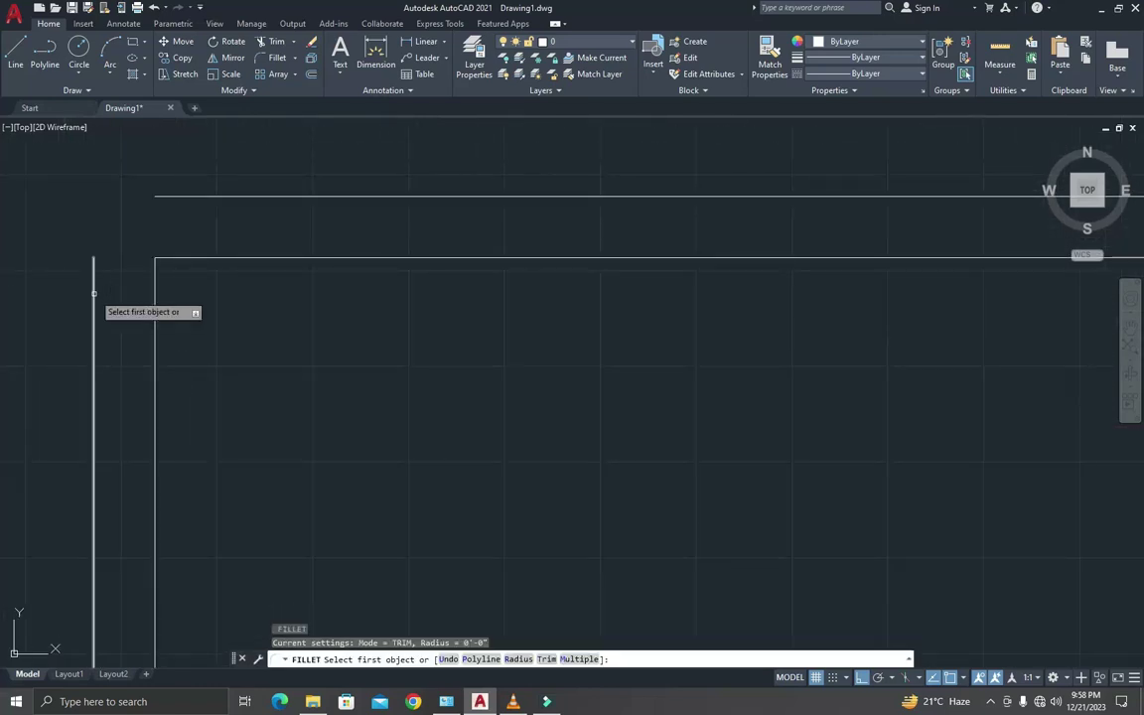
{"action": "left_click", "coordinate": [95, 290]}
{"action": "key", "text": "Escape"}
{"action": "scroll", "coordinate": [242, 307], "scroll_direction": "down", "scroll_amount": 5}
{"action": "scroll", "coordinate": [236, 357], "scroll_direction": "up", "scroll_amount": 3}
{"action": "key", "text": "Escape"}
{"action": "key", "text": "Escape"}
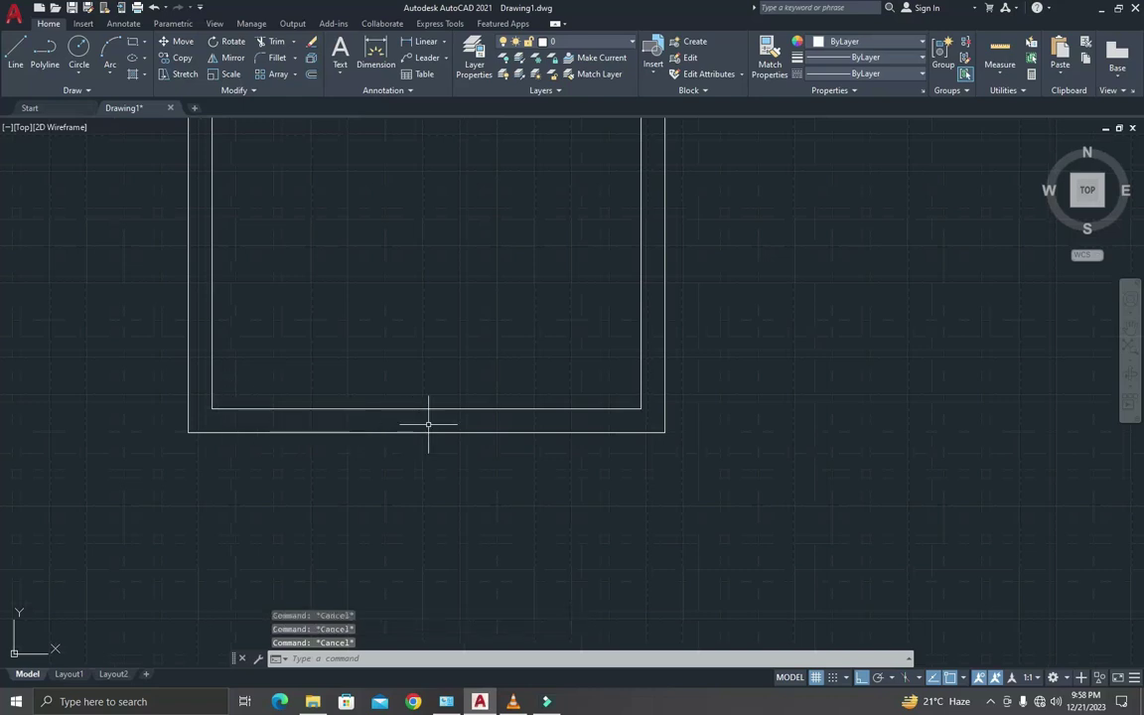
{"action": "mouse_move", "coordinate": [440, 408]}
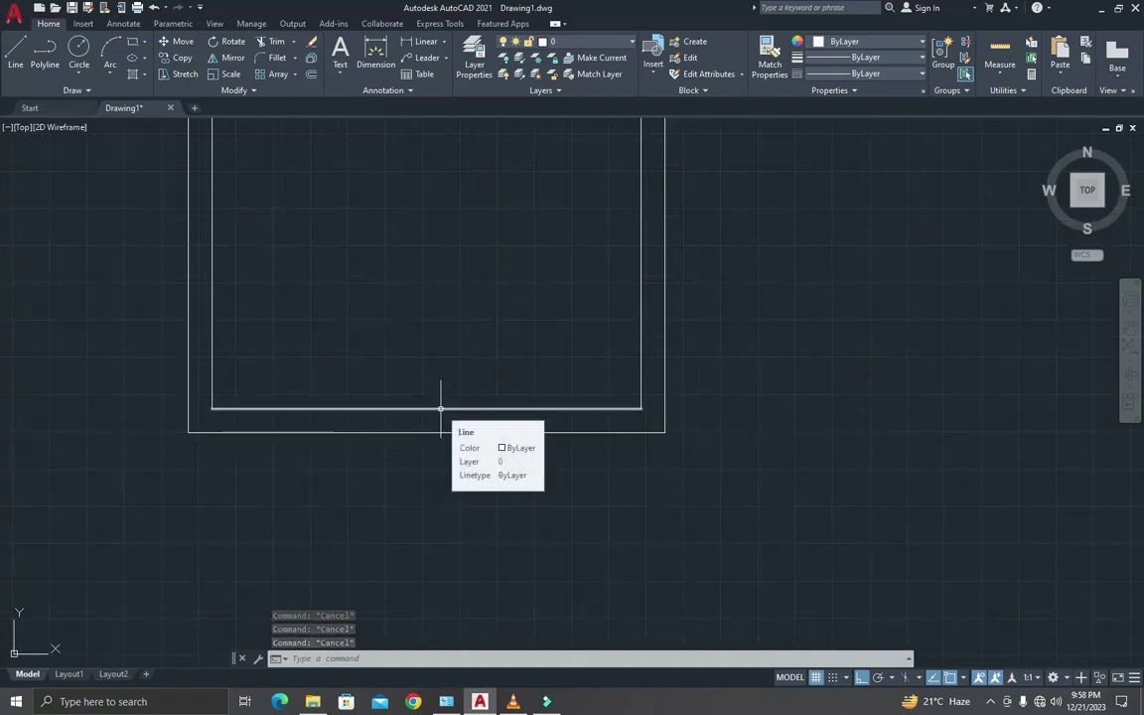
{"action": "scroll", "coordinate": [421, 416], "scroll_direction": "down", "scroll_amount": 2}
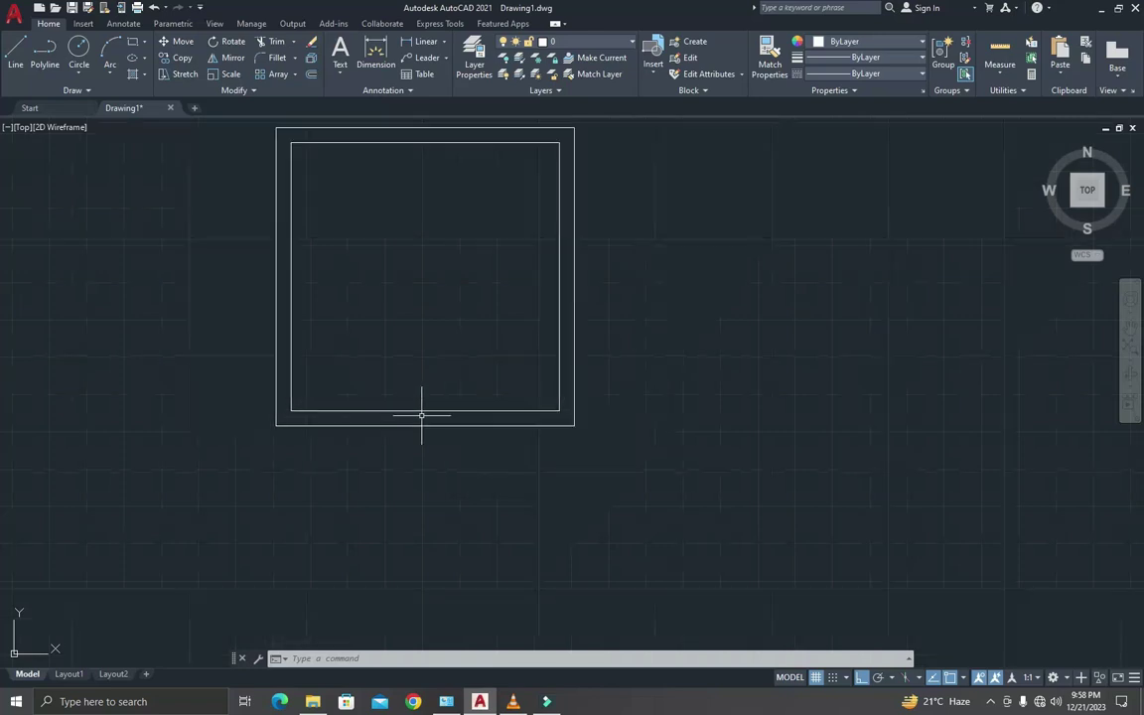
Draw a centre line across the bottom wall where the door will go.
{"action": "scroll", "coordinate": [420, 413], "scroll_direction": "up", "scroll_amount": 4}
{"action": "key", "text": "Escape"}
{"action": "key", "text": "Escape"}
{"action": "key", "text": "Escape"}
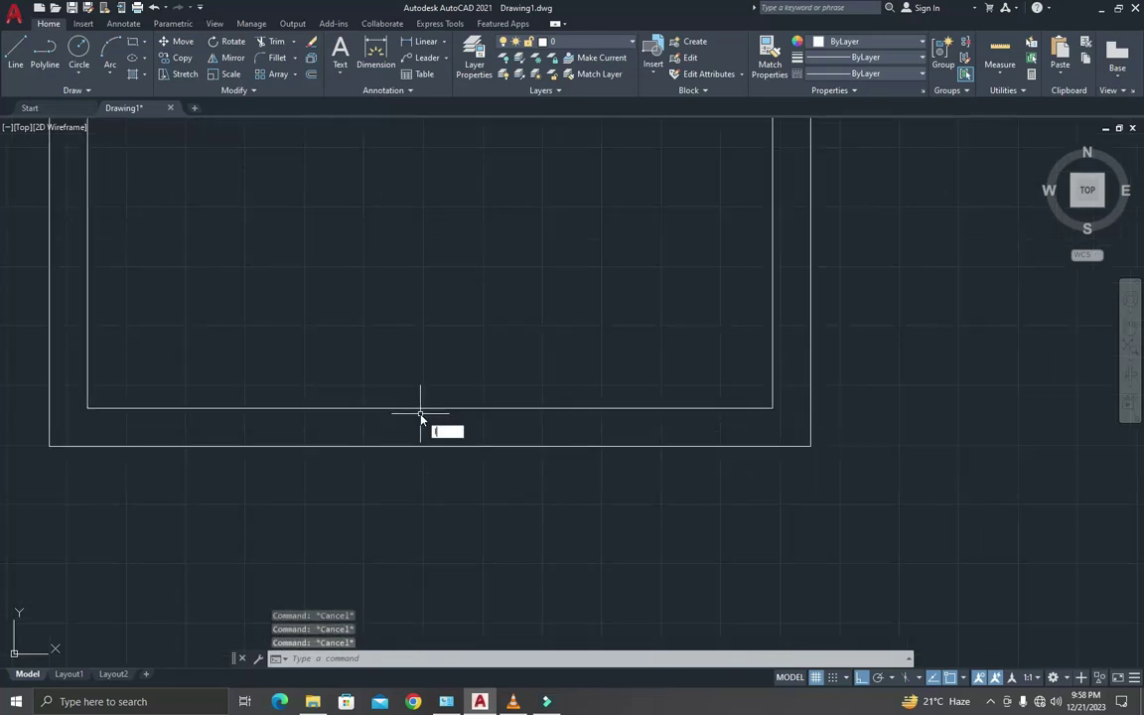
{"action": "type", "text": "L"}
{"action": "key", "text": "Return"}
{"action": "left_click", "coordinate": [430, 408]}
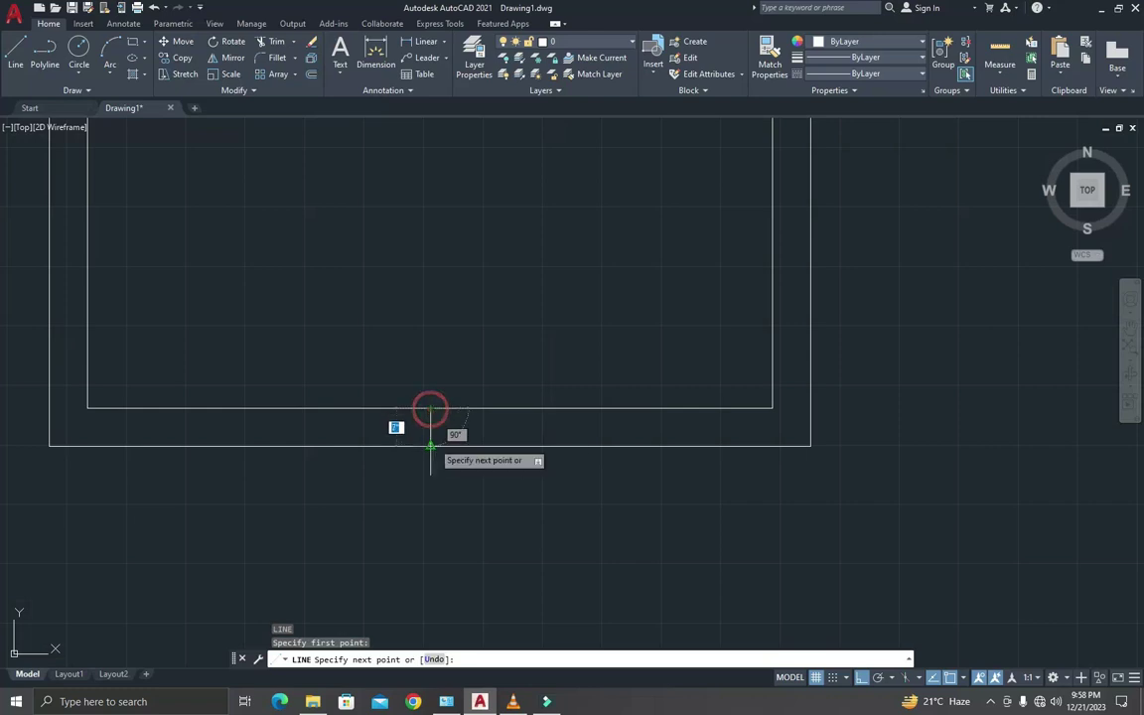
{"action": "left_click", "coordinate": [433, 446]}
{"action": "key", "text": "Escape"}
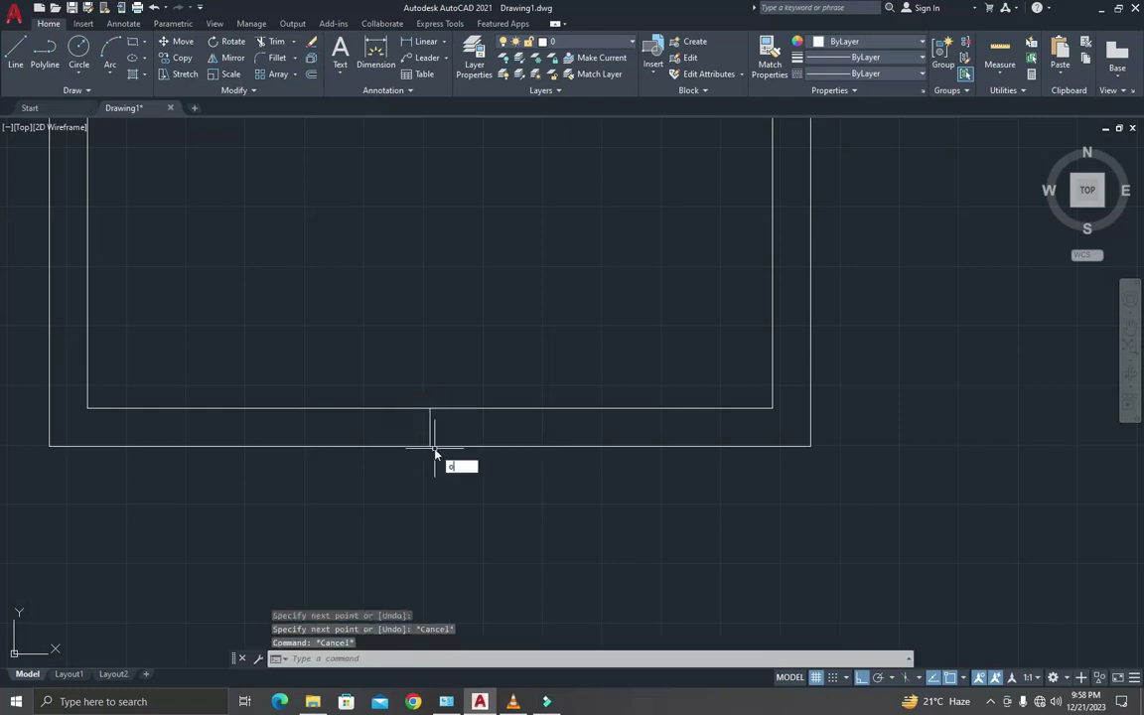
Offset the centre line 2 to each side.
{"action": "key", "text": "Return"}
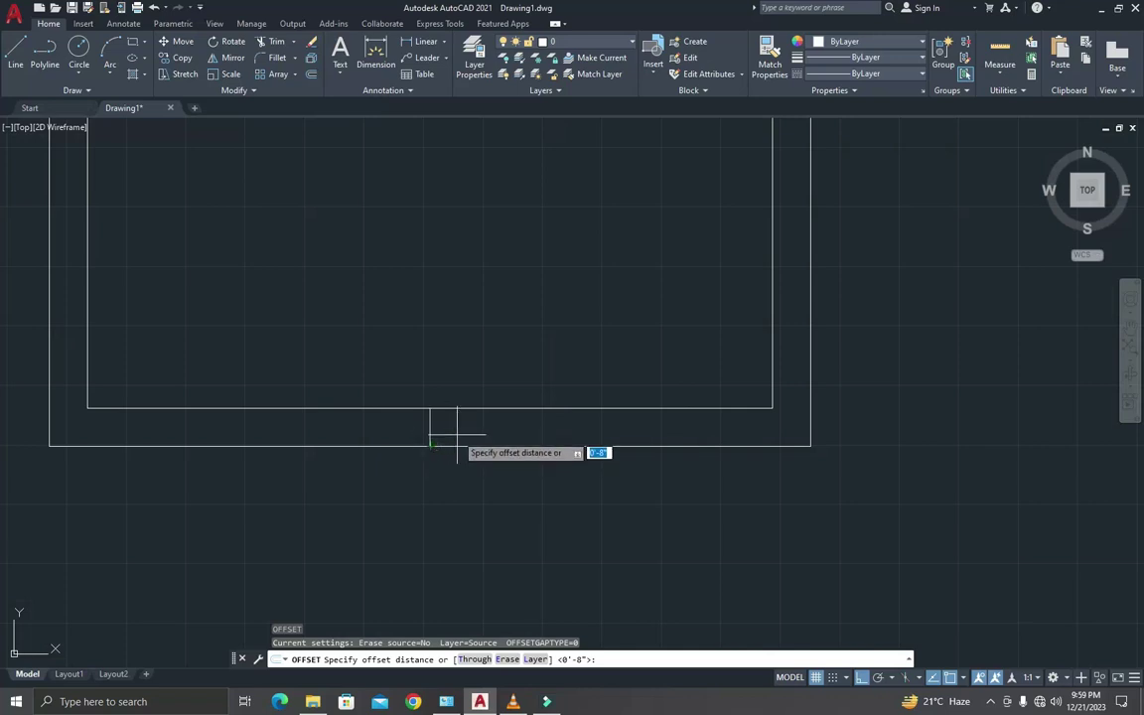
{"action": "key", "text": "BackSpace"}
{"action": "type", "text": "22"}
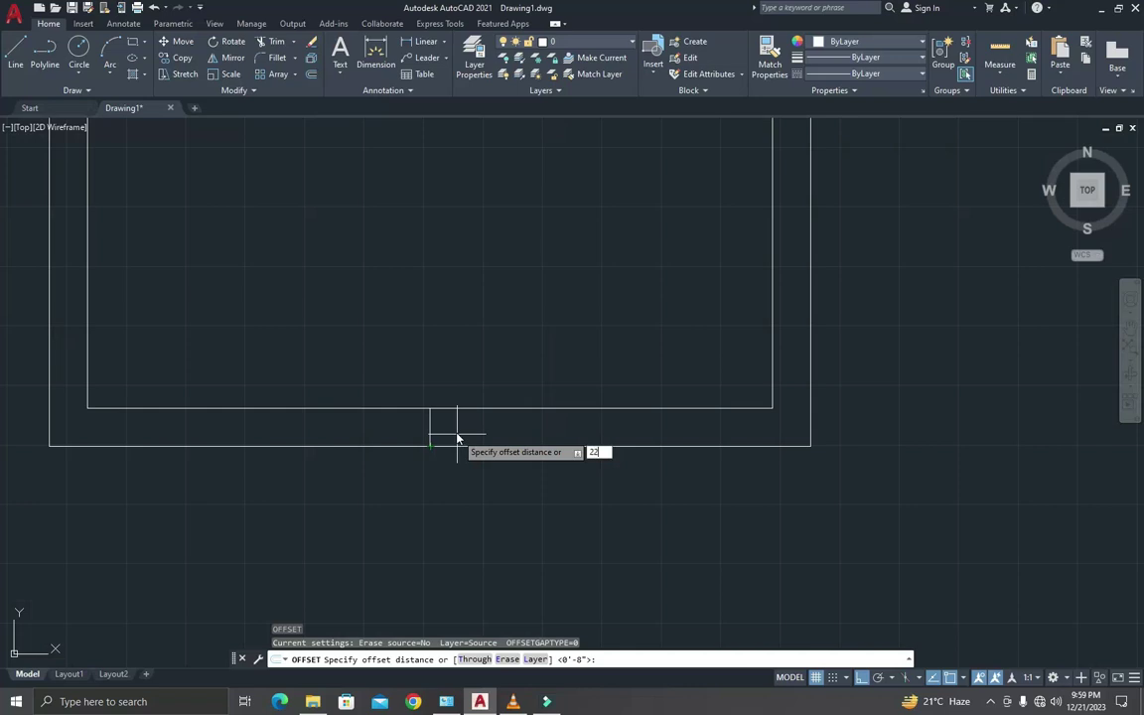
{"action": "key", "text": "Escape"}
{"action": "key", "text": "Return"}
{"action": "type", "text": "2"}
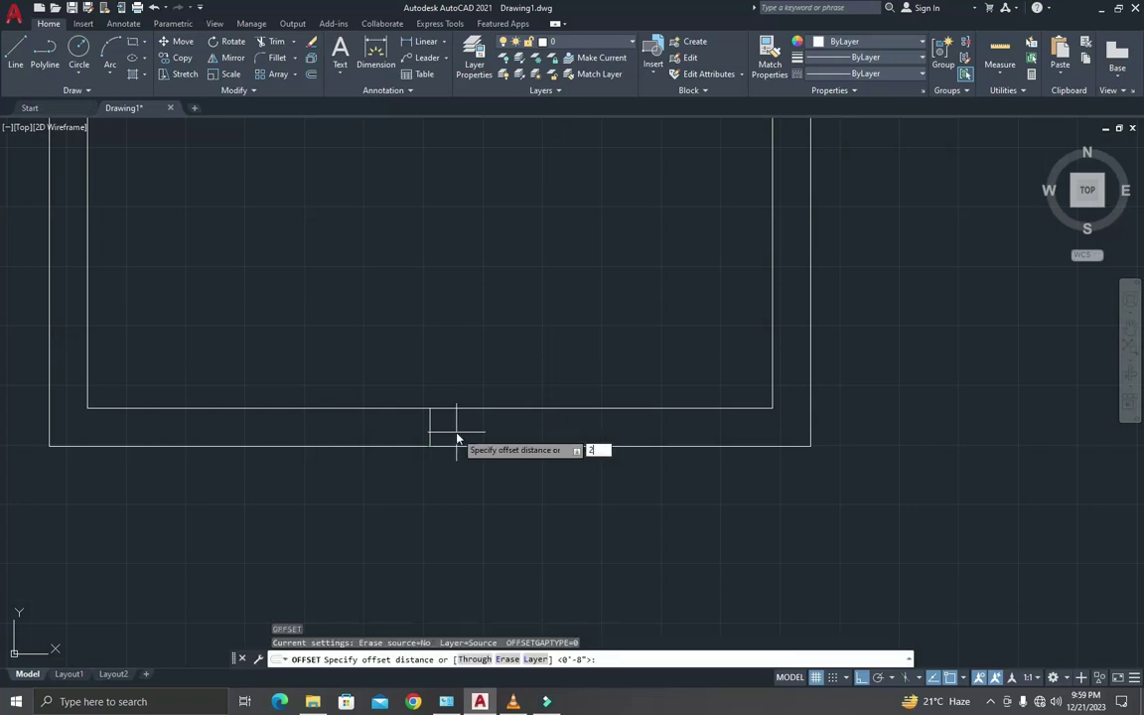
{"action": "key", "text": "Return"}
{"action": "left_click", "coordinate": [430, 427]}
{"action": "left_click", "coordinate": [436, 427]}
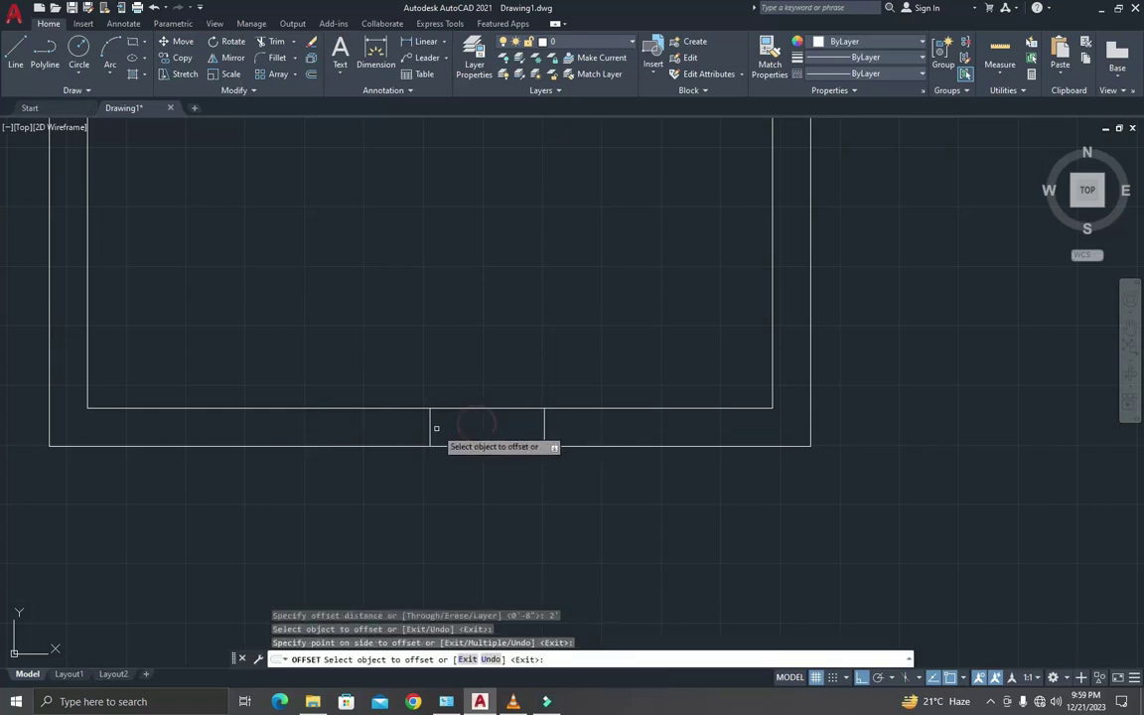
{"action": "left_click", "coordinate": [430, 427]}
{"action": "left_click", "coordinate": [347, 421]}
{"action": "key", "text": "Return"}
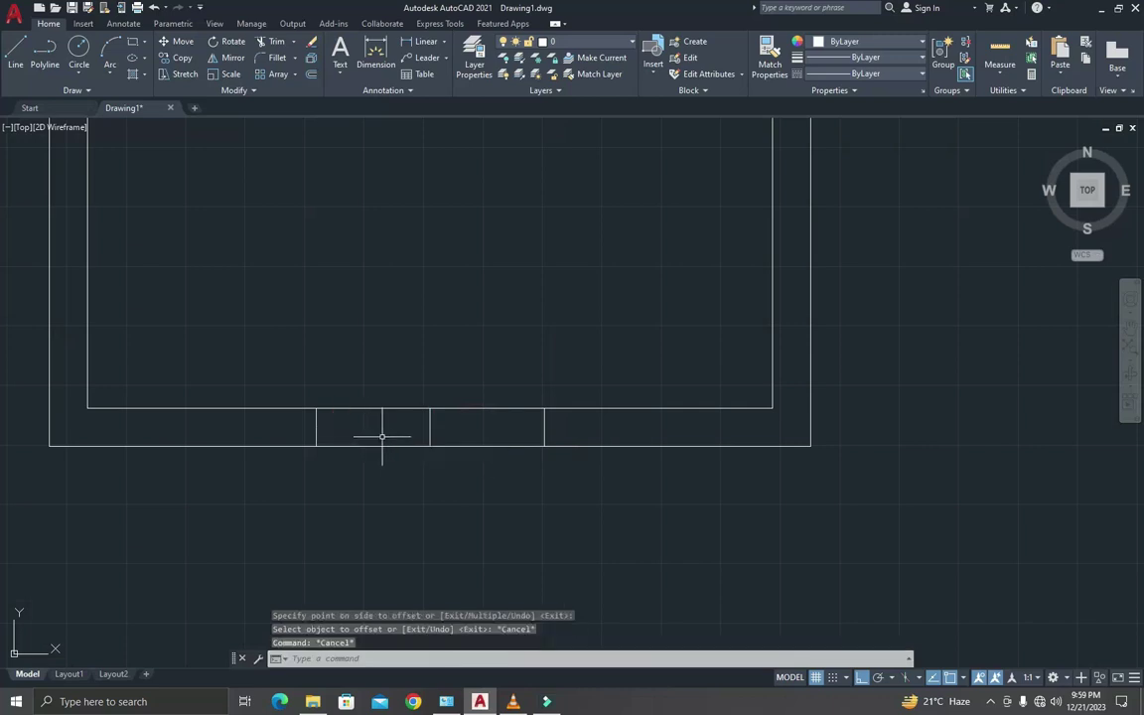
Offset both new lines a further 3 outward to form the door jambs.
{"action": "key", "text": "Return"}
{"action": "type", "text": "3"}
{"action": "key", "text": "Return"}
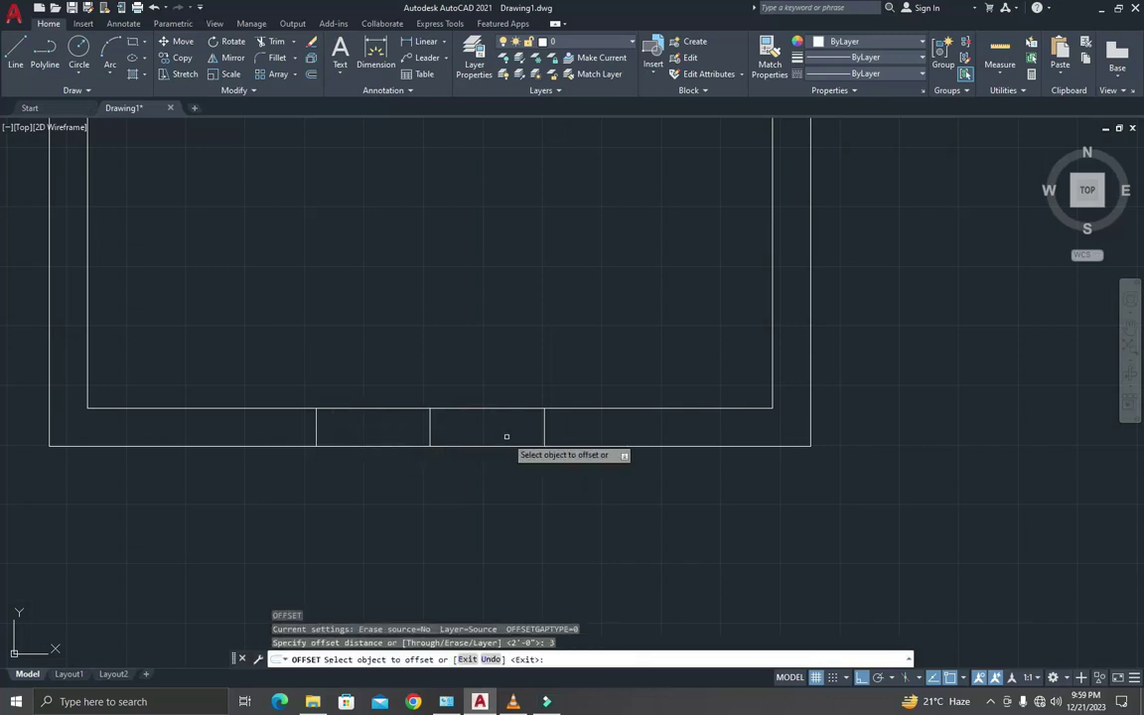
{"action": "left_click", "coordinate": [544, 427]}
{"action": "left_click", "coordinate": [552, 414]}
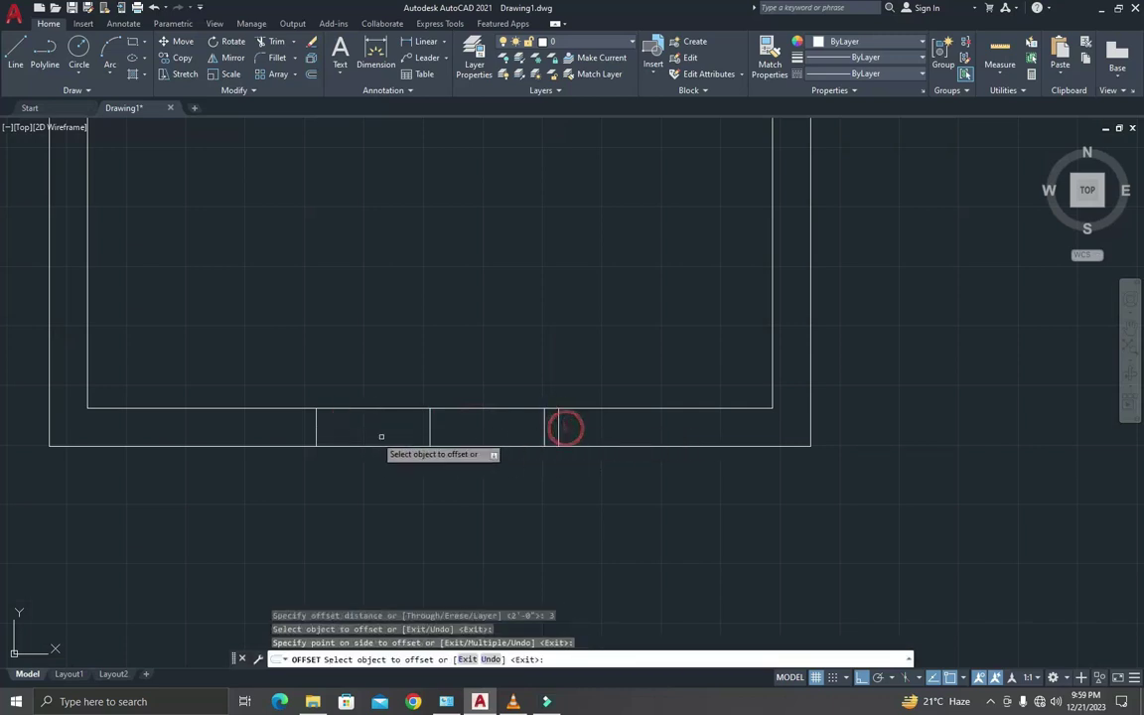
{"action": "left_click", "coordinate": [316, 421]}
{"action": "left_click", "coordinate": [303, 433]}
{"action": "key", "text": "Escape"}
{"action": "key", "text": "Escape"}
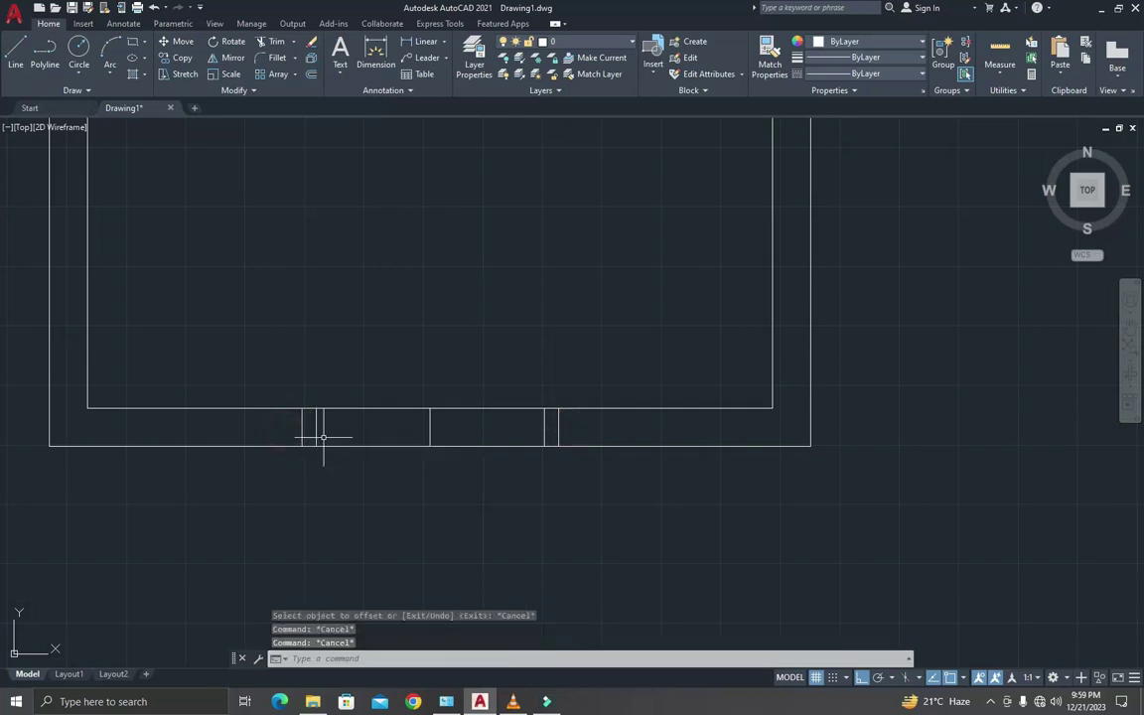
{"action": "key", "text": "Escape"}
{"action": "key", "text": "Escape"}
Trim away the wall lines between the jambs to open the doorway.
{"action": "key", "text": "Return"}
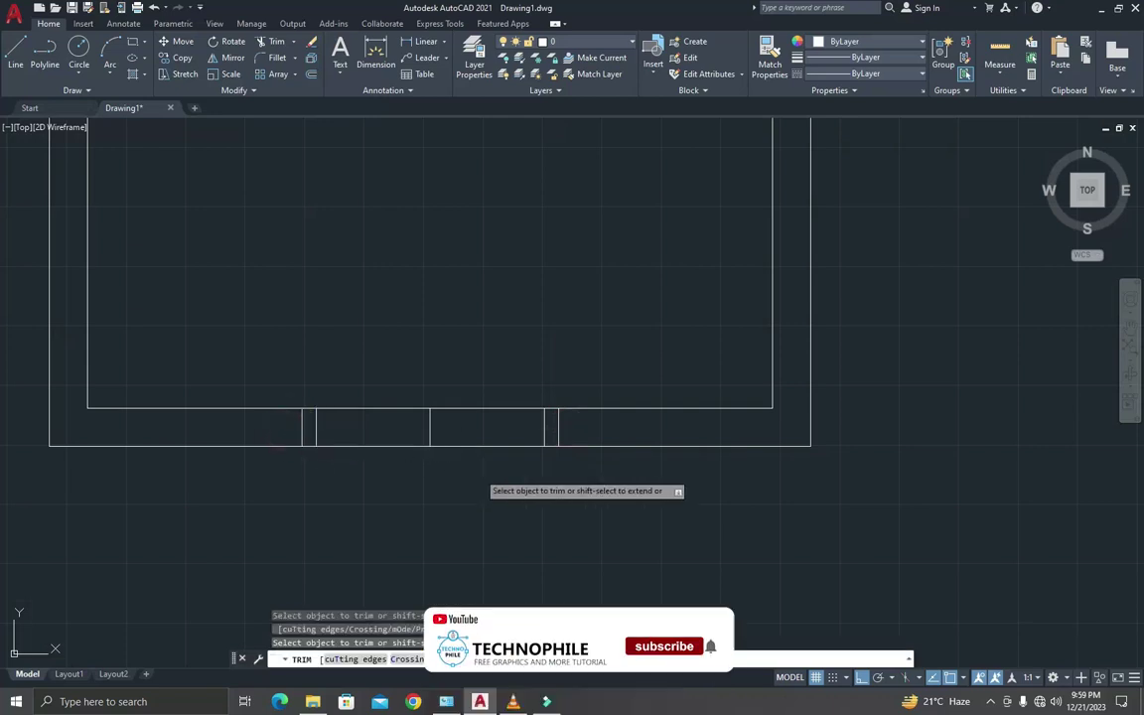
{"action": "left_click", "coordinate": [429, 375]}
{"action": "left_click", "coordinate": [421, 459]}
{"action": "key", "text": "Return"}
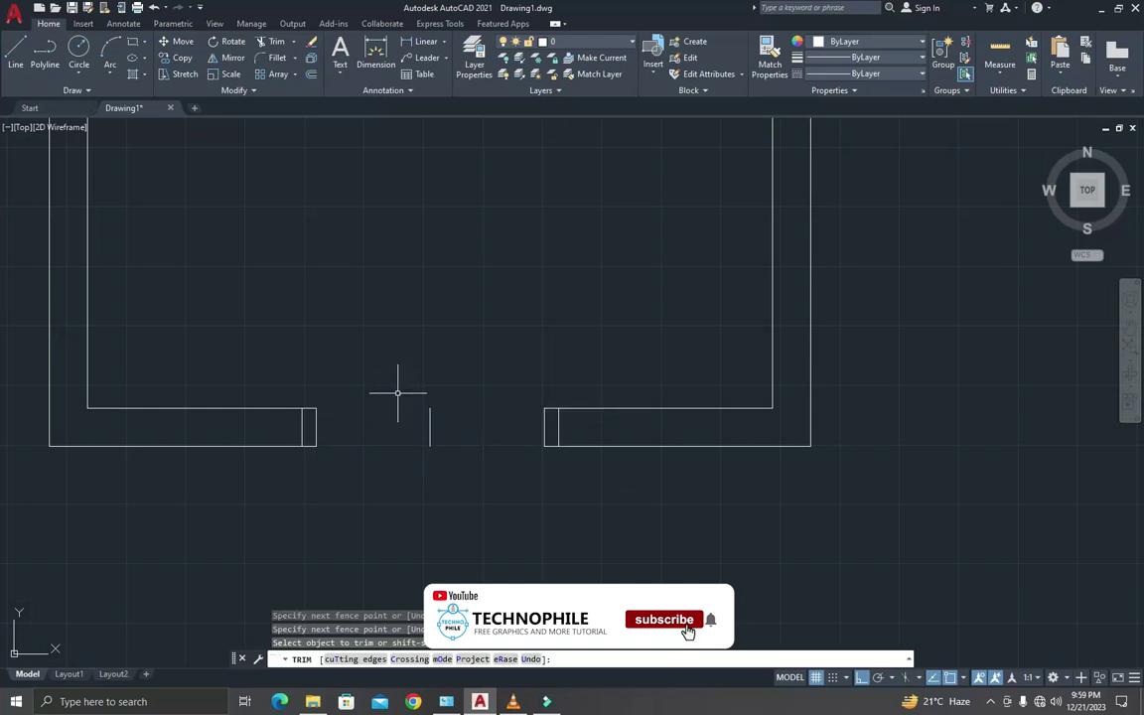
{"action": "key", "text": "Escape"}
{"action": "type", "text": "l"}
{"action": "key", "text": "Return"}
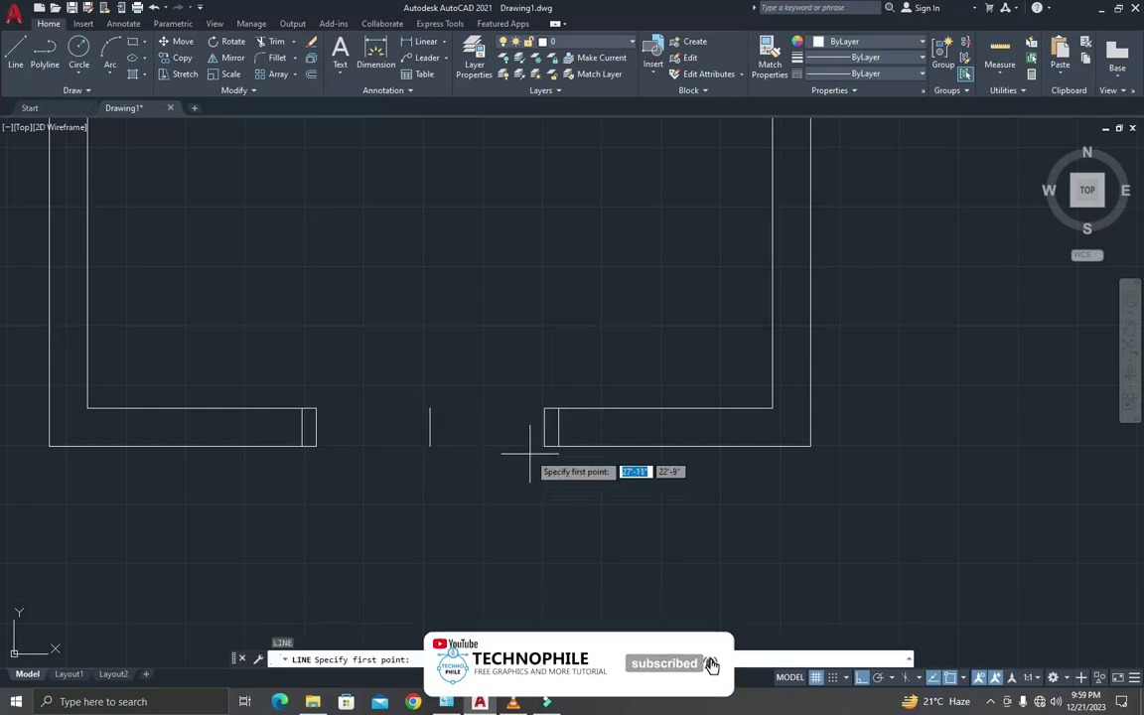
Draw a 2' door leaf down from the right jamb and offset it 1 for thickness.
{"action": "left_click", "coordinate": [544, 446]}
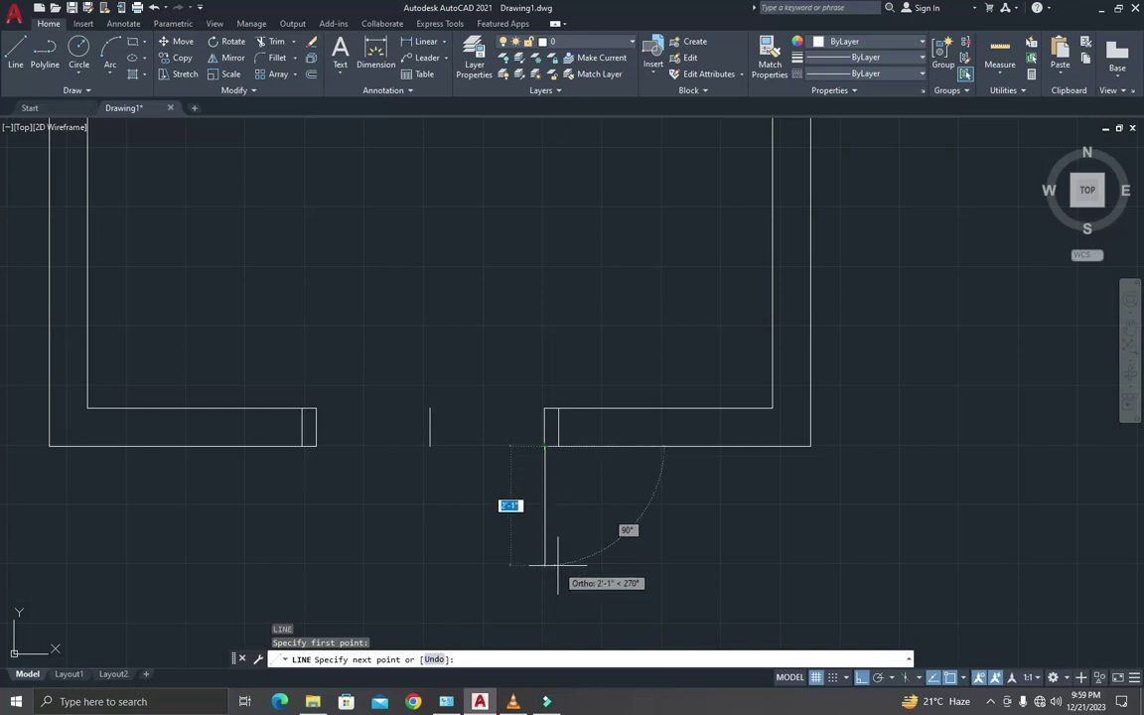
{"action": "type", "text": "2"}
{"action": "left_click", "coordinate": [554, 557]}
{"action": "key", "text": "Escape"}
{"action": "key", "text": "Escape"}
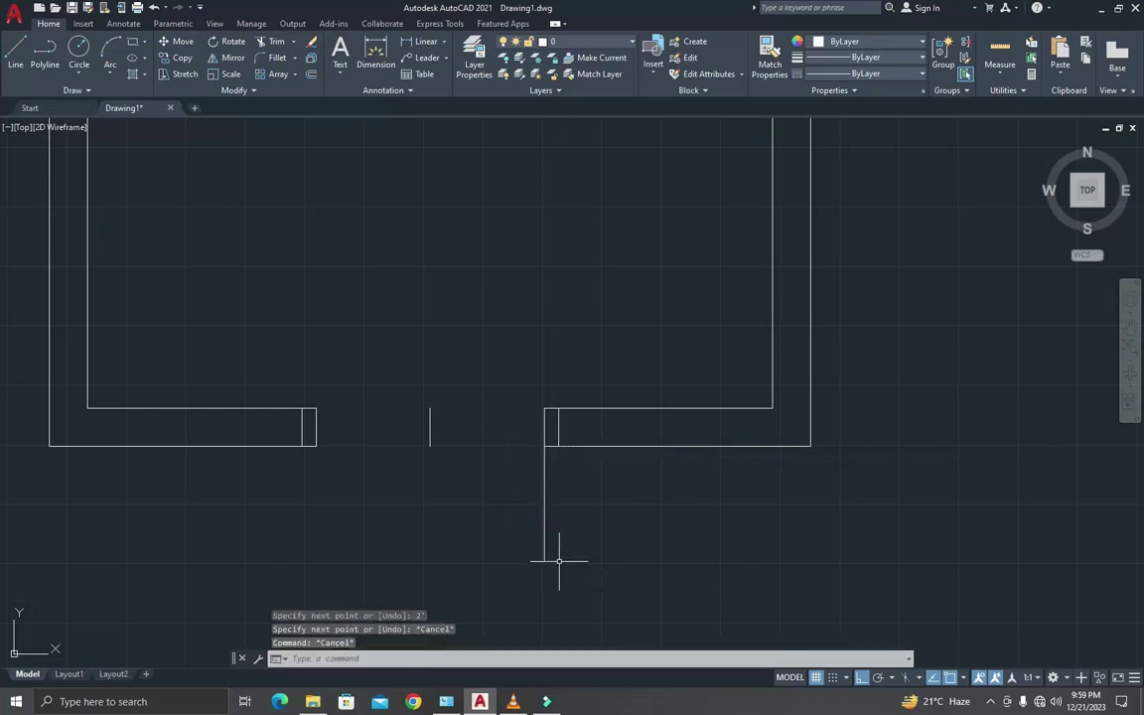
{"action": "type", "text": "o"}
{"action": "key", "text": "Return"}
{"action": "type", "text": "1"}
{"action": "key", "text": "Return"}
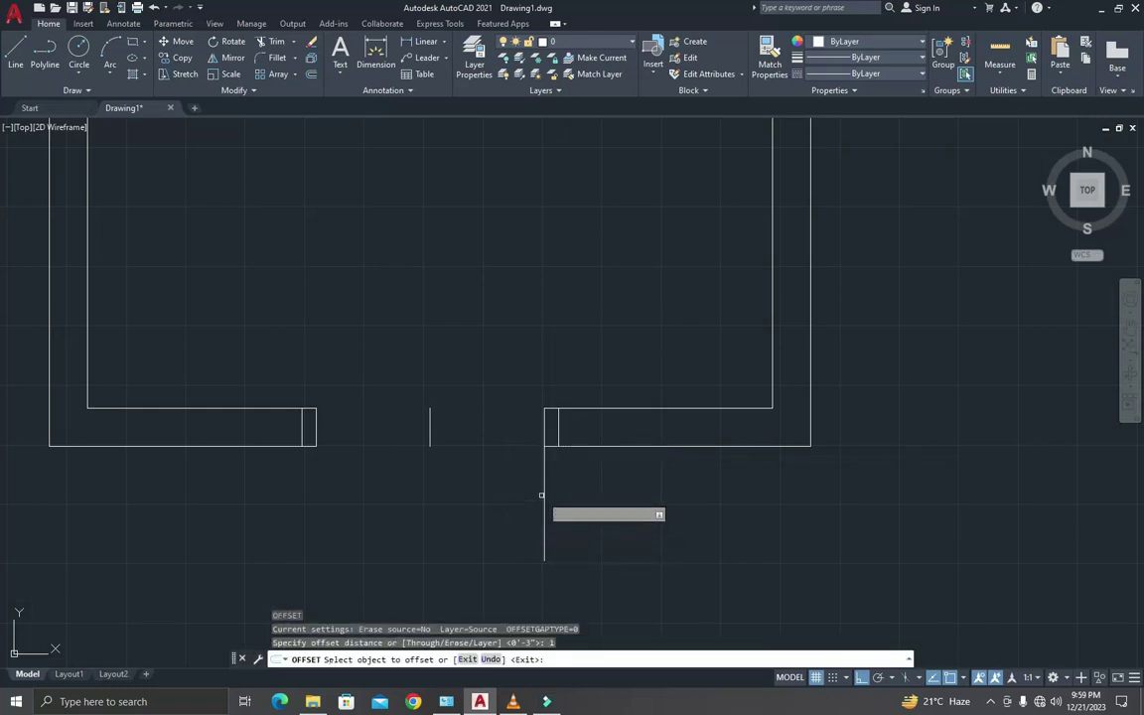
{"action": "left_click", "coordinate": [545, 491]}
{"action": "left_click", "coordinate": [536, 492]}
{"action": "scroll", "coordinate": [551, 439], "scroll_direction": "up", "scroll_amount": 4}
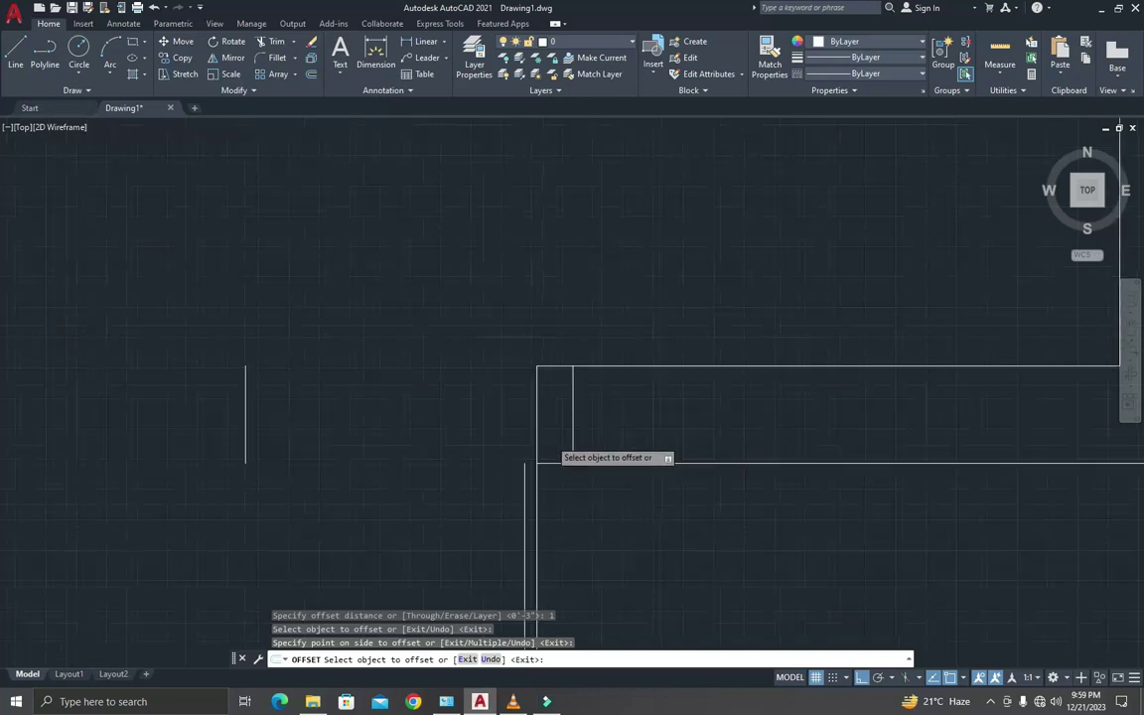
{"action": "scroll", "coordinate": [546, 447], "scroll_direction": "up", "scroll_amount": 2}
{"action": "key", "text": "Escape"}
{"action": "key", "text": "Escape"}
{"action": "key", "text": "Escape"}
{"action": "key", "text": "Escape"}
{"action": "type", "text": "ex"}
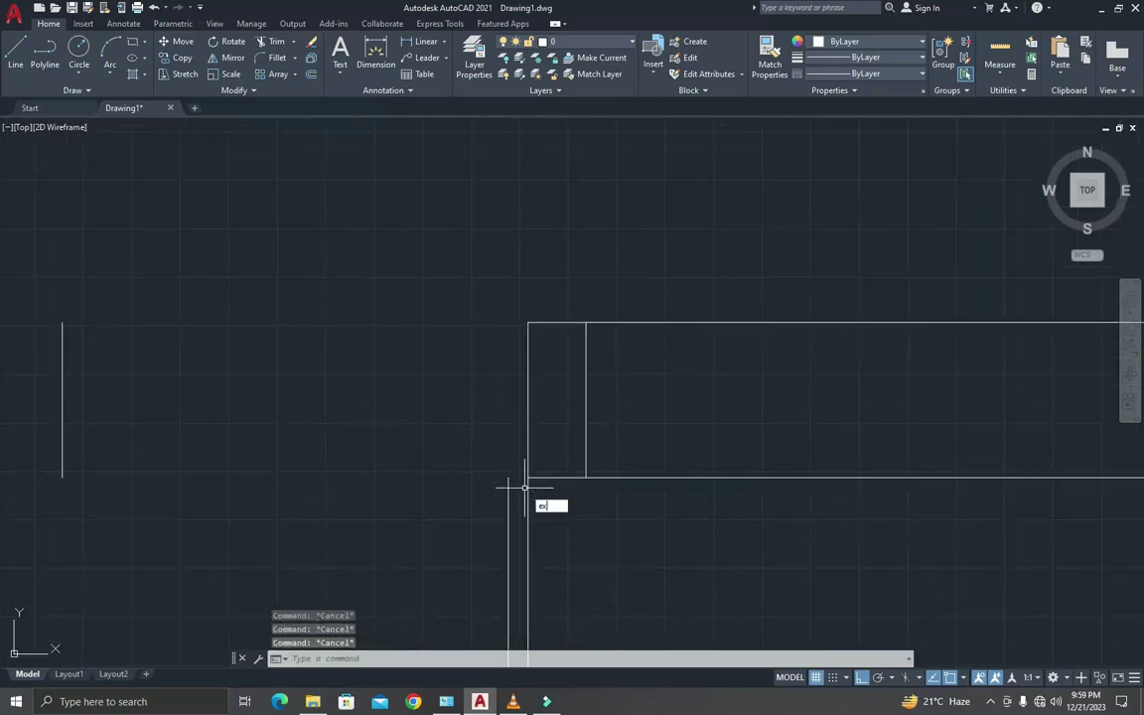
Extend the inner door leaf line up to the wall.
{"action": "key", "text": "Return"}
{"action": "left_click", "coordinate": [524, 484]}
{"action": "key", "text": "Escape"}
{"action": "scroll", "coordinate": [523, 493], "scroll_direction": "down", "scroll_amount": 2}
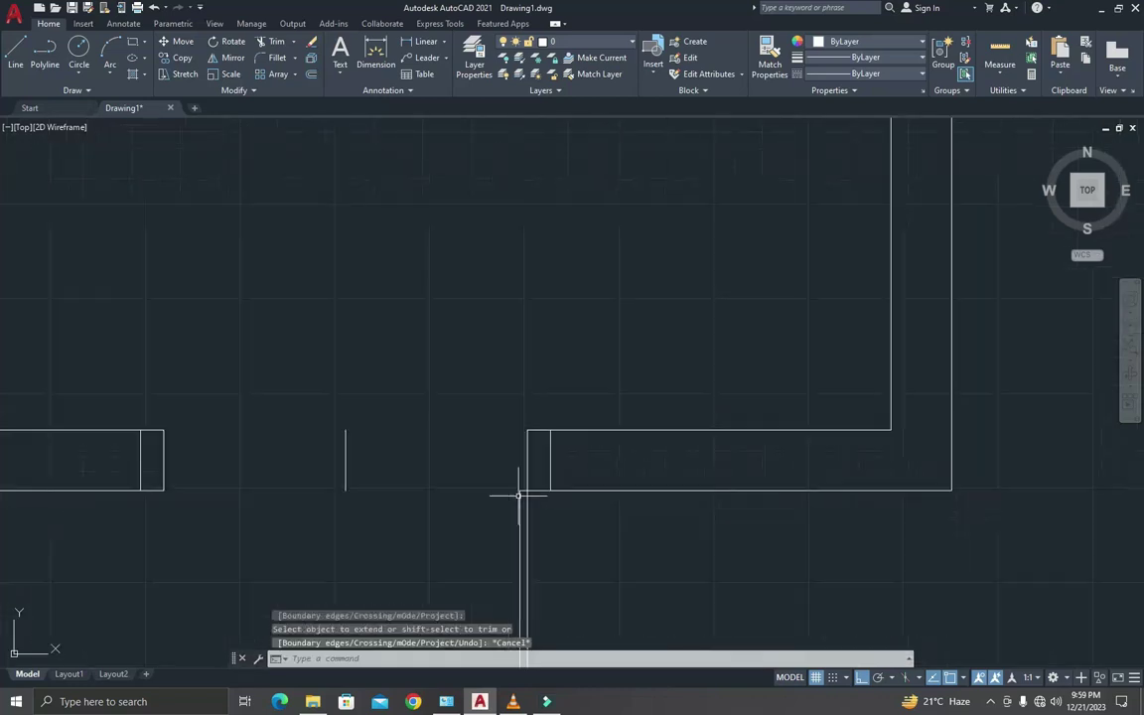
{"action": "scroll", "coordinate": [516, 497], "scroll_direction": "down", "scroll_amount": 3}
{"action": "scroll", "coordinate": [511, 507], "scroll_direction": "down", "scroll_amount": 2}
{"action": "scroll", "coordinate": [510, 516], "scroll_direction": "up", "scroll_amount": 3}
{"action": "key", "text": "Escape"}
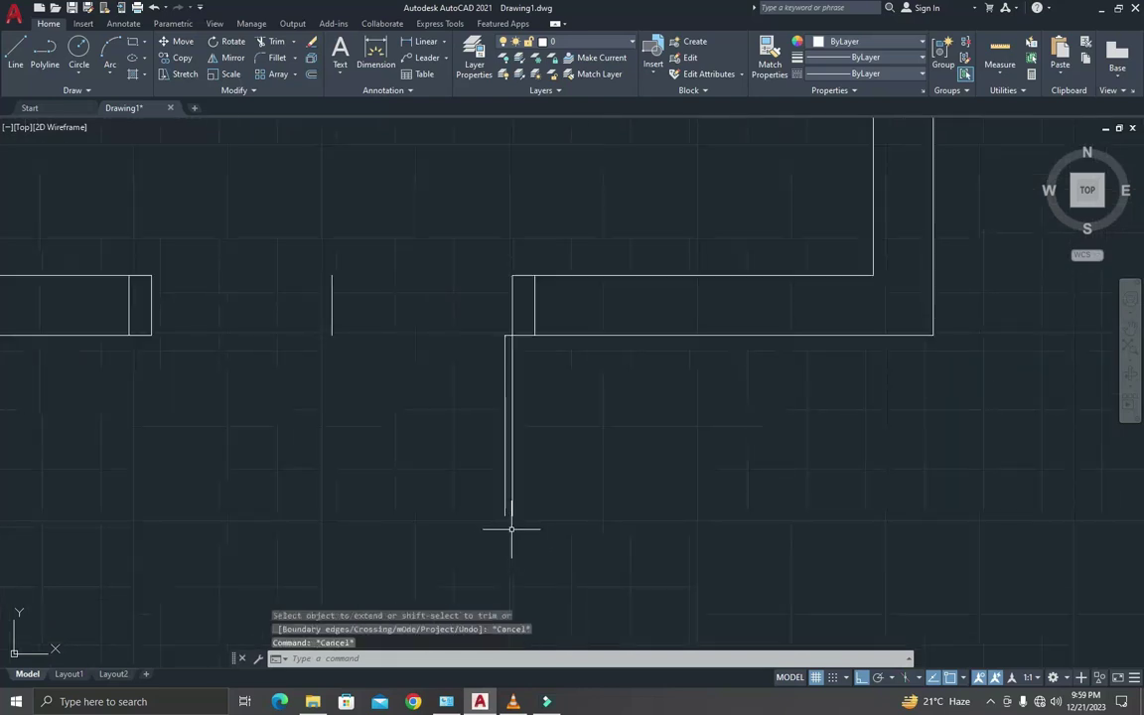
{"action": "key", "text": "Escape"}
{"action": "key", "text": "Escape"}
Draw a circle at the hinge corner and trim it down to a quarter-circle swing arc.
{"action": "type", "text": "c"}
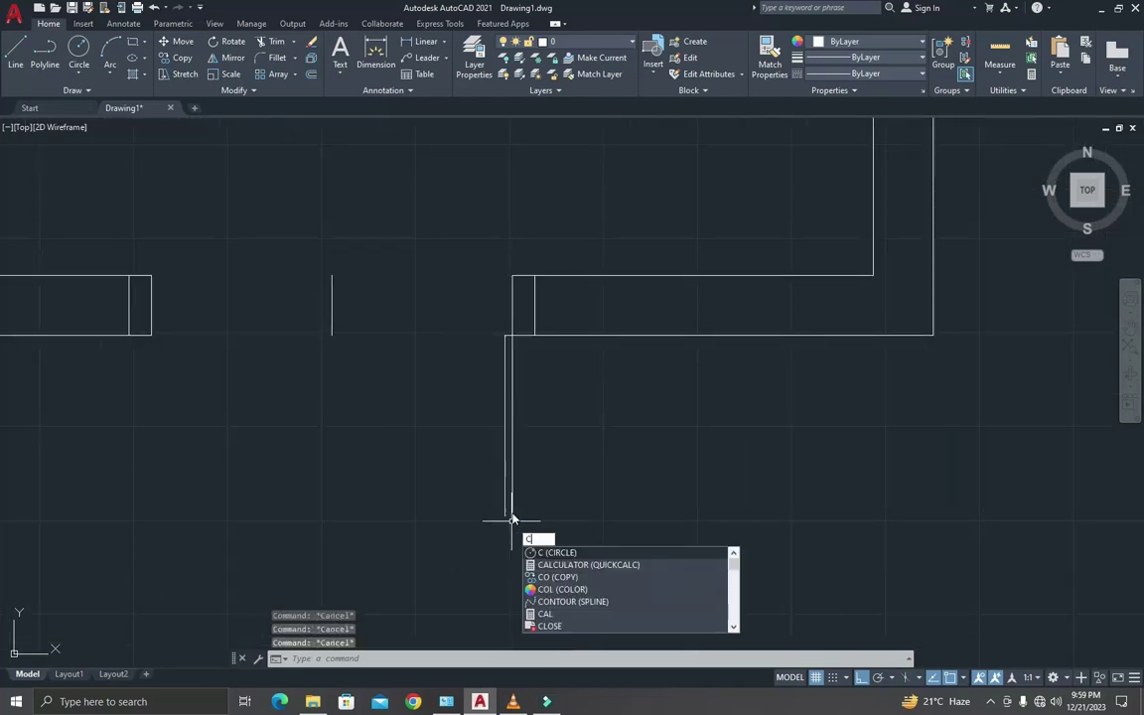
{"action": "key", "text": "Return"}
{"action": "left_click", "coordinate": [511, 334]}
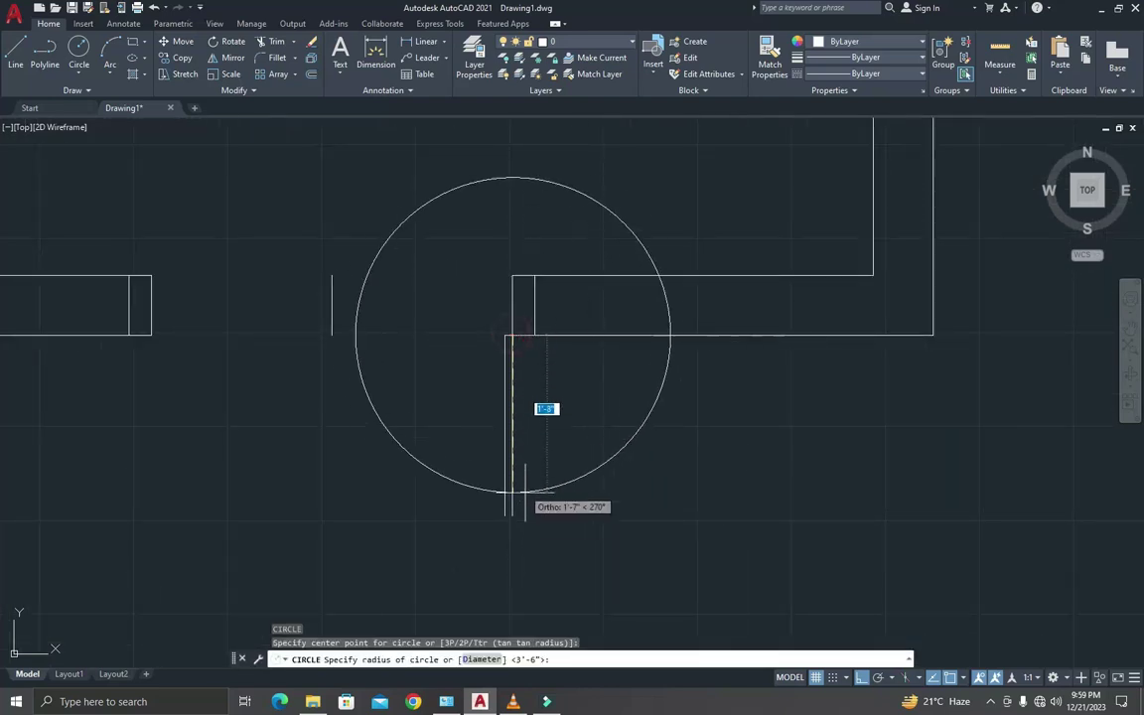
{"action": "key", "text": "Escape"}
{"action": "key", "text": "Escape"}
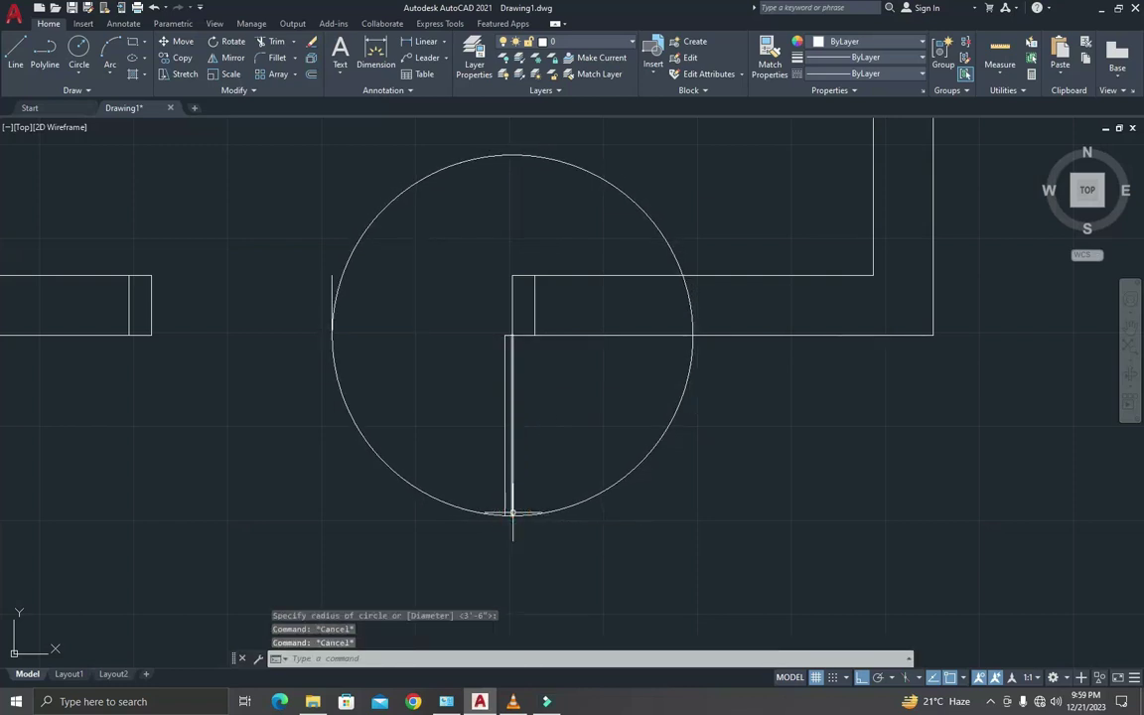
{"action": "type", "text": "tr"}
{"action": "key", "text": "Return"}
{"action": "left_click", "coordinate": [529, 515]}
{"action": "left_click", "coordinate": [692, 322]}
{"action": "left_click", "coordinate": [658, 230]}
{"action": "key", "text": "Escape"}
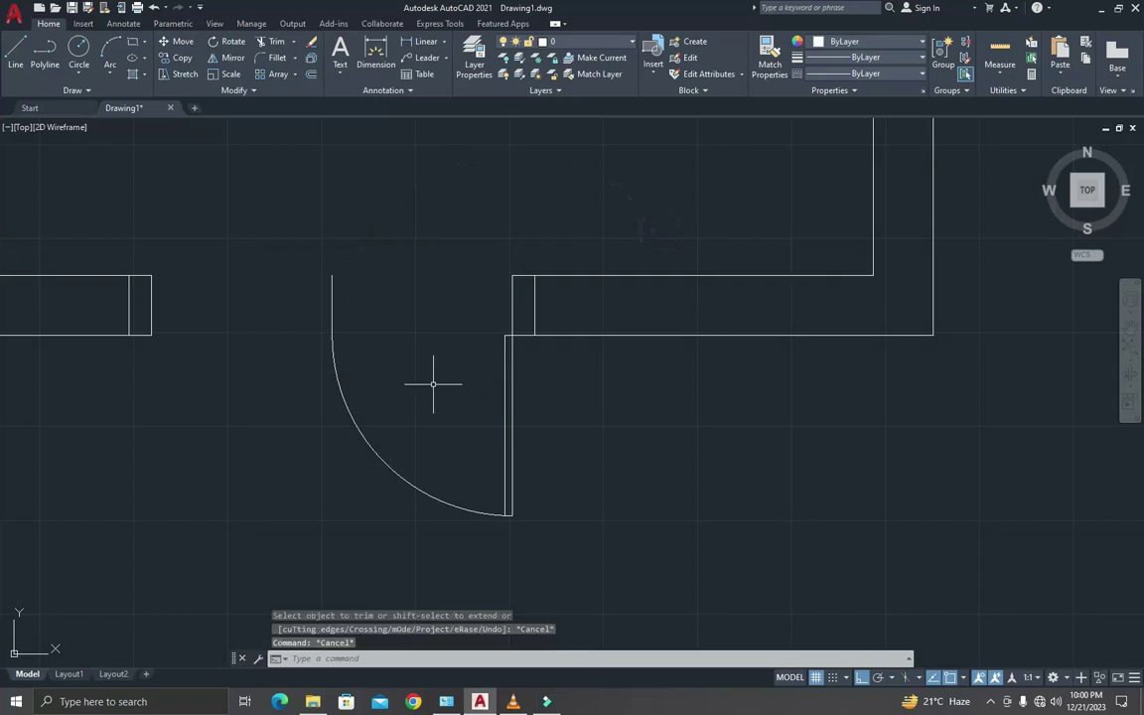
{"action": "key", "text": "Escape"}
{"action": "key", "text": "Escape"}
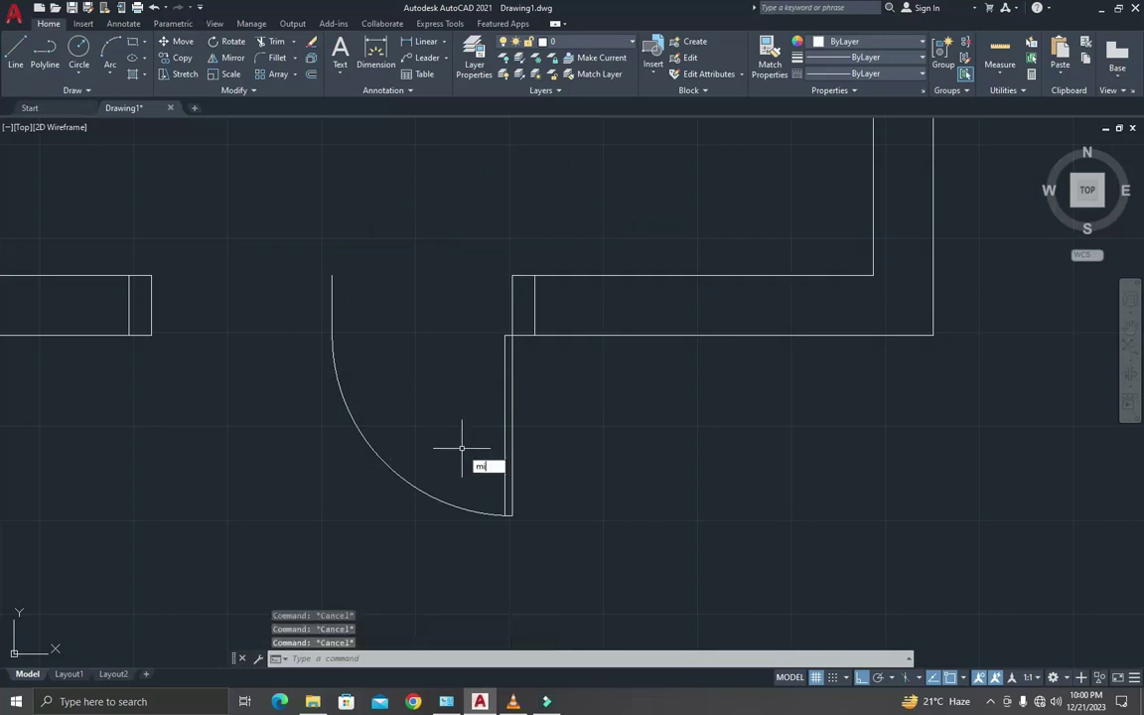
Mirror the door leaf and swing arc about the vertical centre line, keeping the originals.
{"action": "key", "text": "Return"}
{"action": "left_click", "coordinate": [547, 498]}
{"action": "left_click", "coordinate": [340, 465]}
{"action": "key", "text": "Return"}
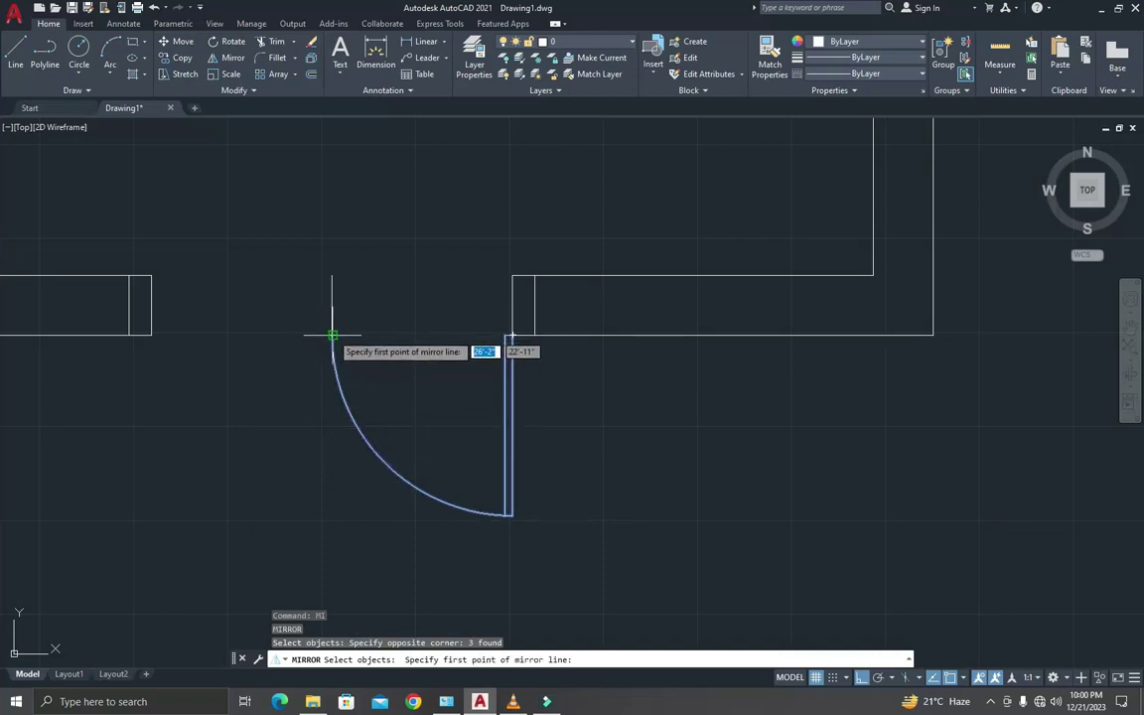
{"action": "left_click", "coordinate": [332, 335]}
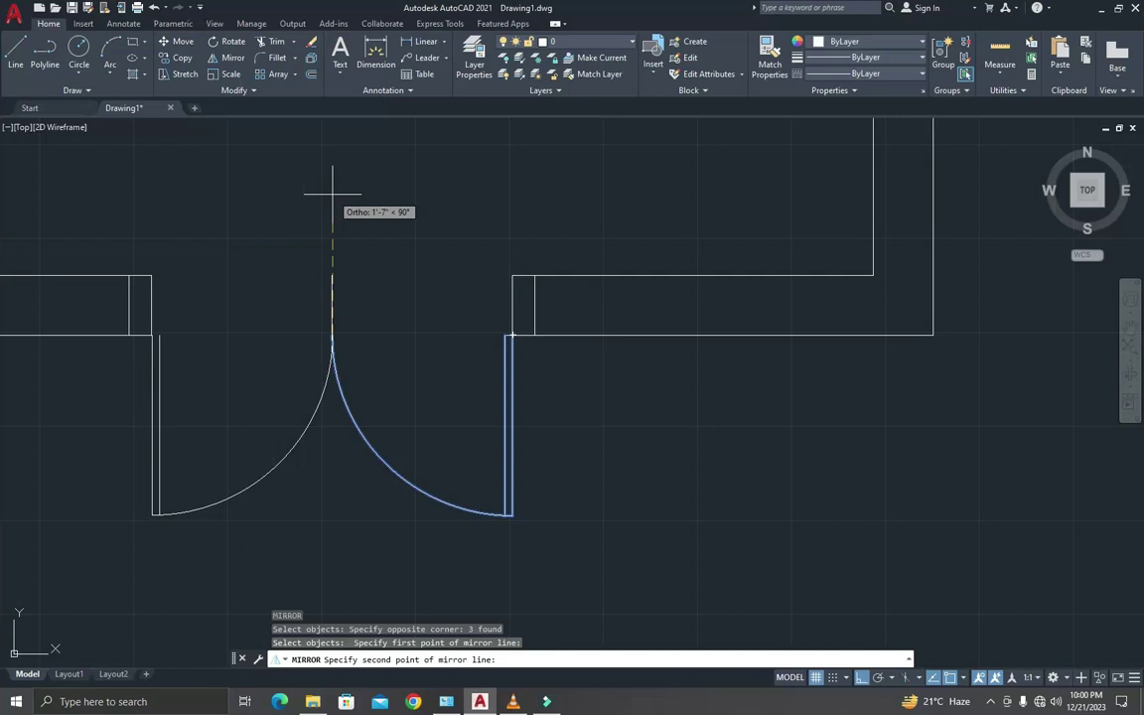
{"action": "left_click", "coordinate": [332, 195]}
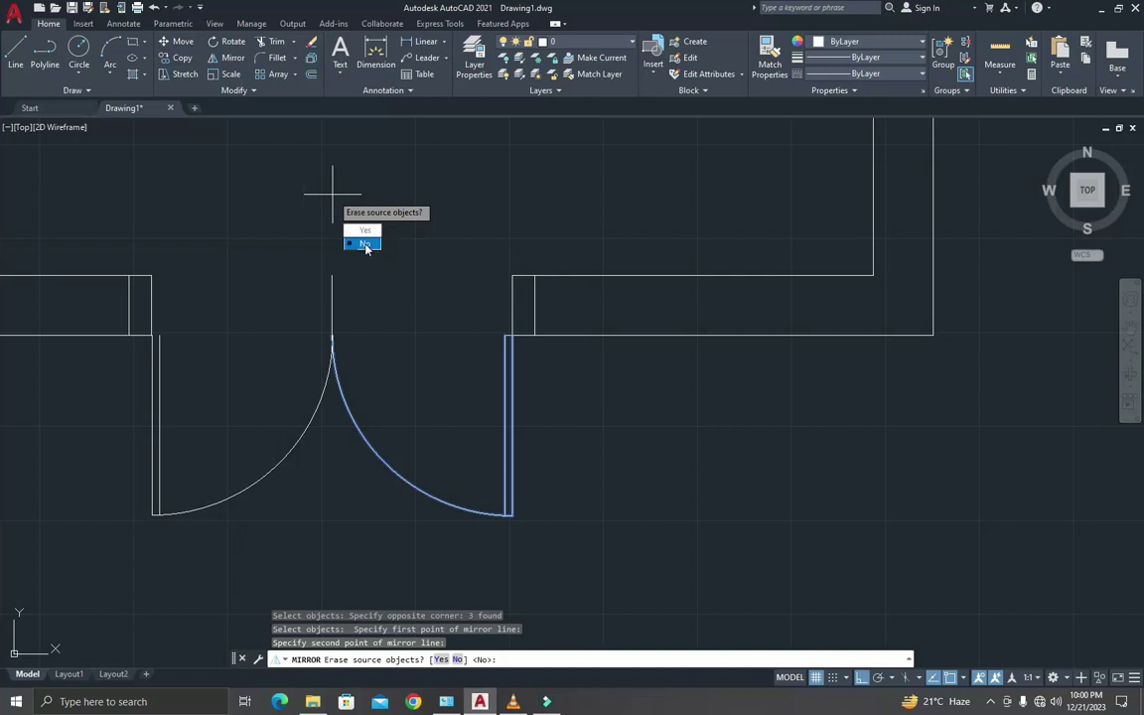
{"action": "key", "text": "Return"}
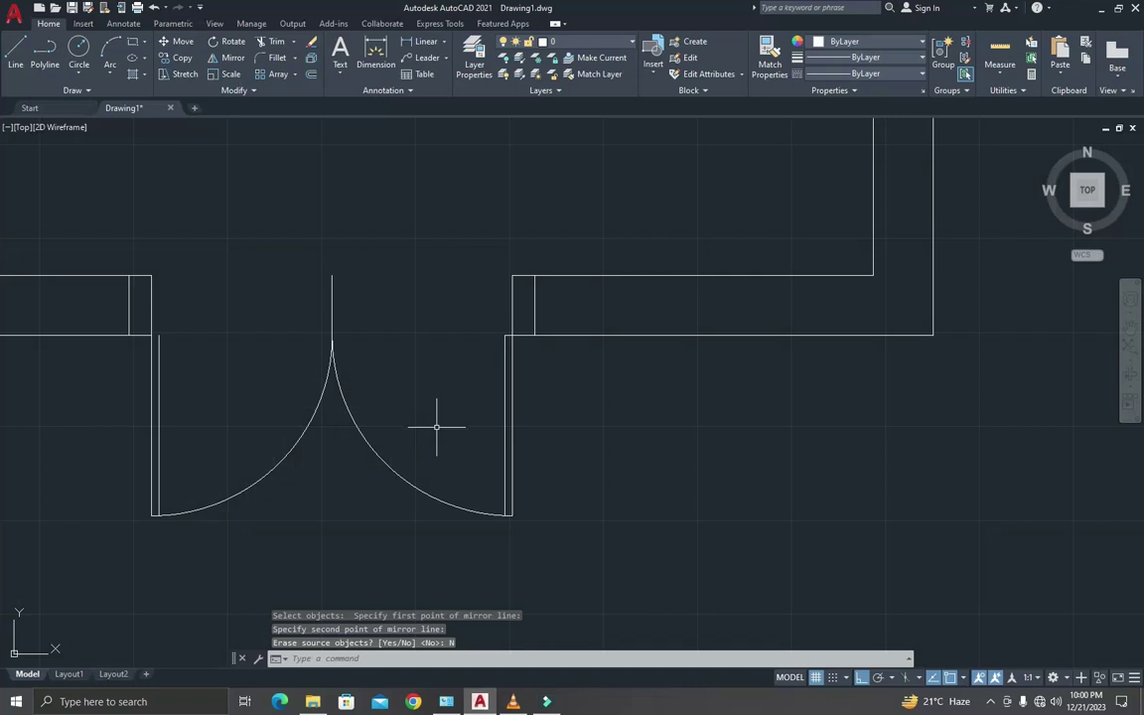
Erase the leftover centre line in the door opening.
{"action": "type", "text": "e"}
{"action": "key", "text": "Return"}
{"action": "left_click", "coordinate": [368, 333]}
{"action": "left_click", "coordinate": [293, 282]}
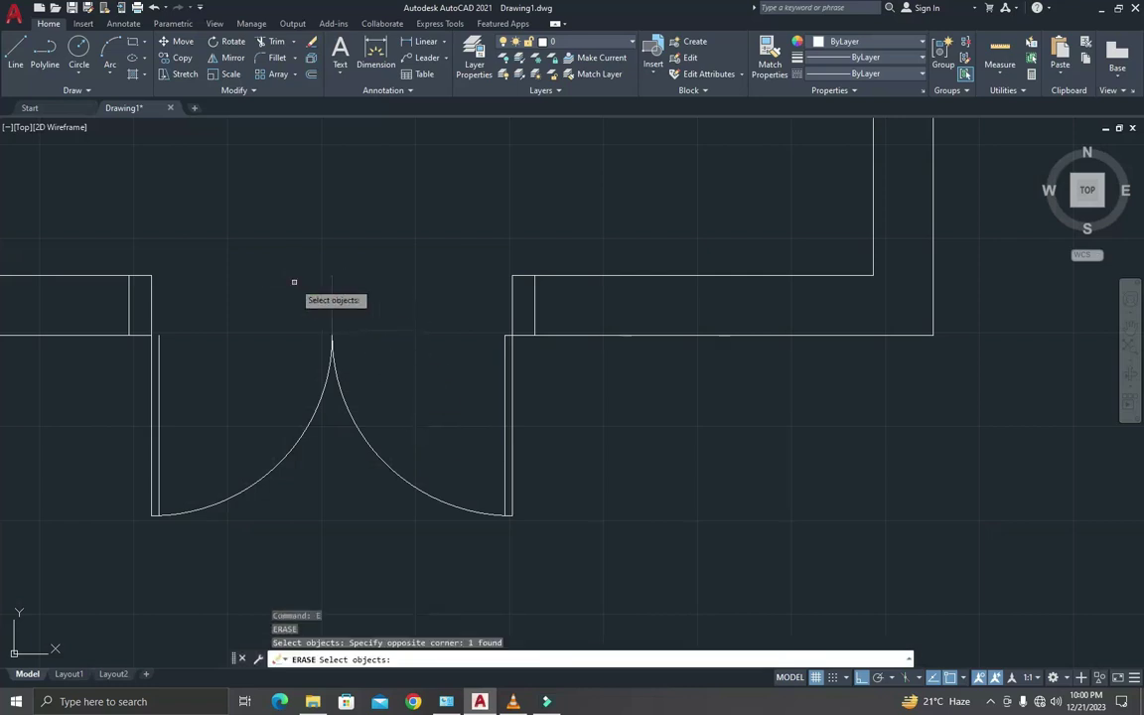
{"action": "key", "text": "Escape"}
{"action": "key", "text": "Escape"}
{"action": "key", "text": "Escape"}
{"action": "key", "text": "Escape"}
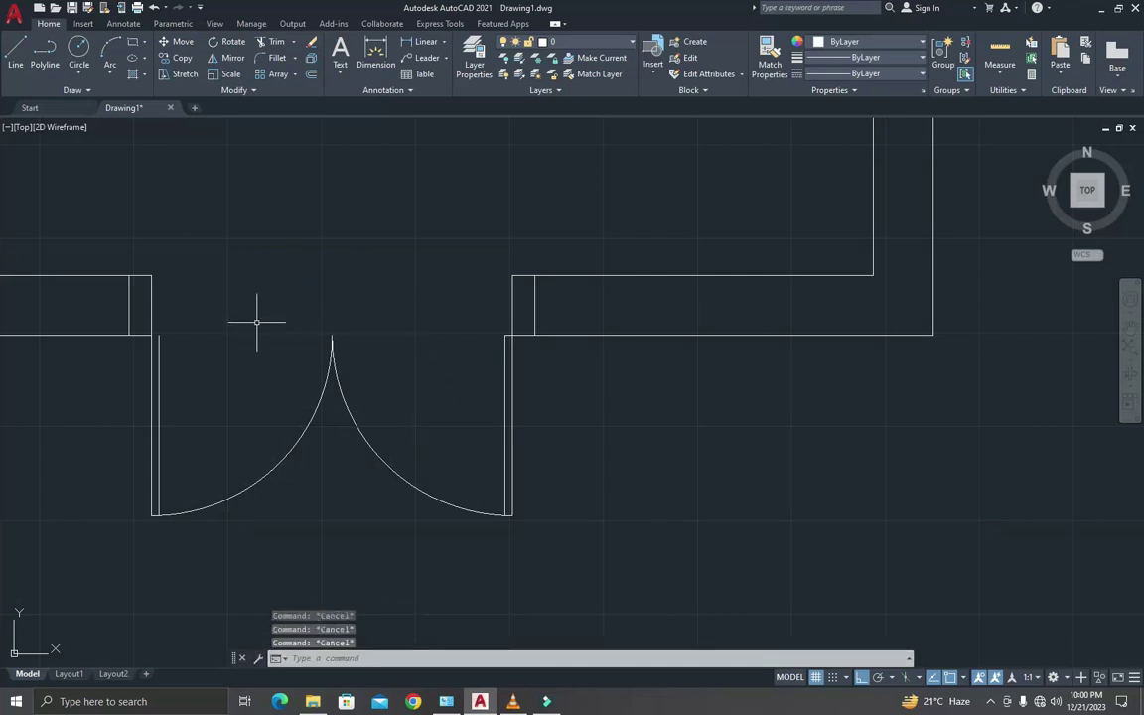
{"action": "type", "text": "ex"}
{"action": "key", "text": "Return"}
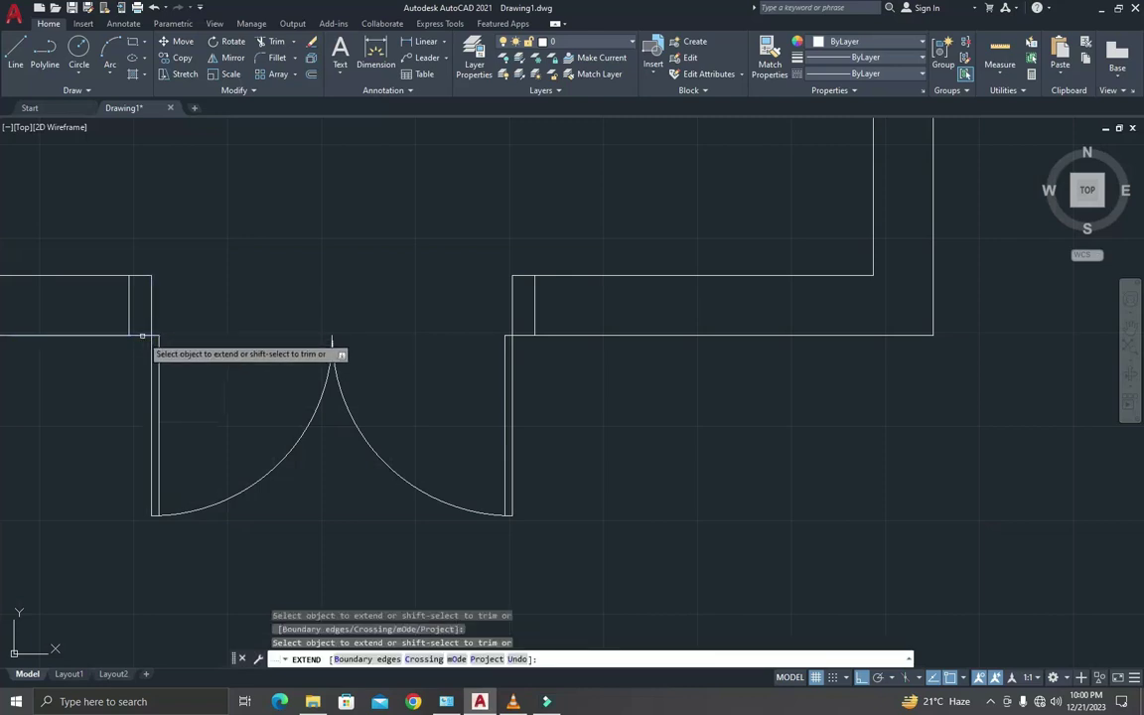
{"action": "key", "text": "Escape"}
{"action": "key", "text": "Escape"}
{"action": "key", "text": "Escape"}
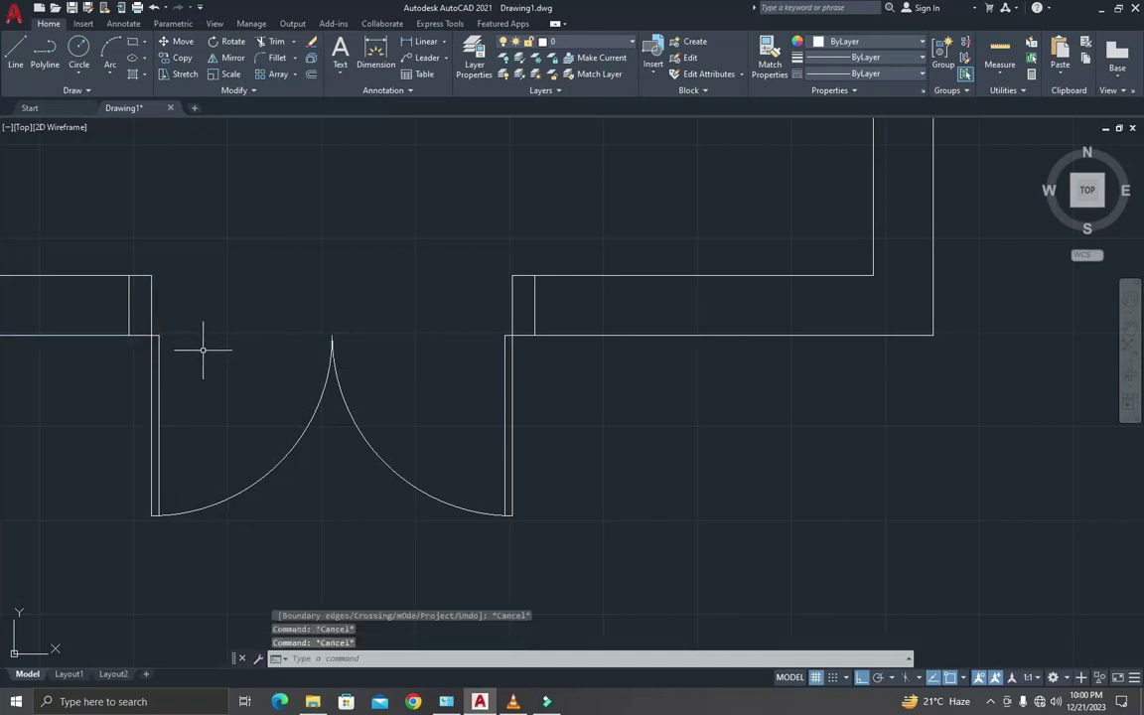
{"action": "scroll", "coordinate": [202, 349], "scroll_direction": "down", "scroll_amount": 5}
{"action": "scroll", "coordinate": [179, 385], "scroll_direction": "down", "scroll_amount": 2}
{"action": "scroll", "coordinate": [179, 385], "scroll_direction": "up", "scroll_amount": 3}
{"action": "scroll", "coordinate": [179, 386], "scroll_direction": "up", "scroll_amount": 3}
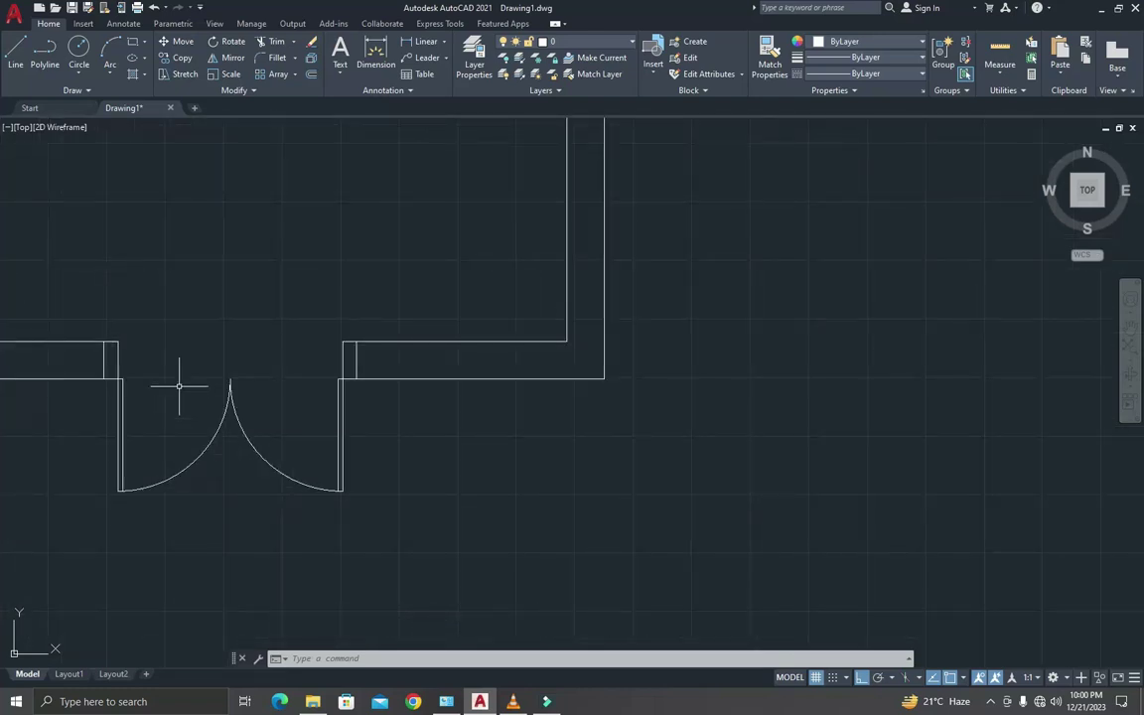
{"action": "scroll", "coordinate": [179, 386], "scroll_direction": "down", "scroll_amount": 6}
{"action": "scroll", "coordinate": [211, 437], "scroll_direction": "up", "scroll_amount": 3}
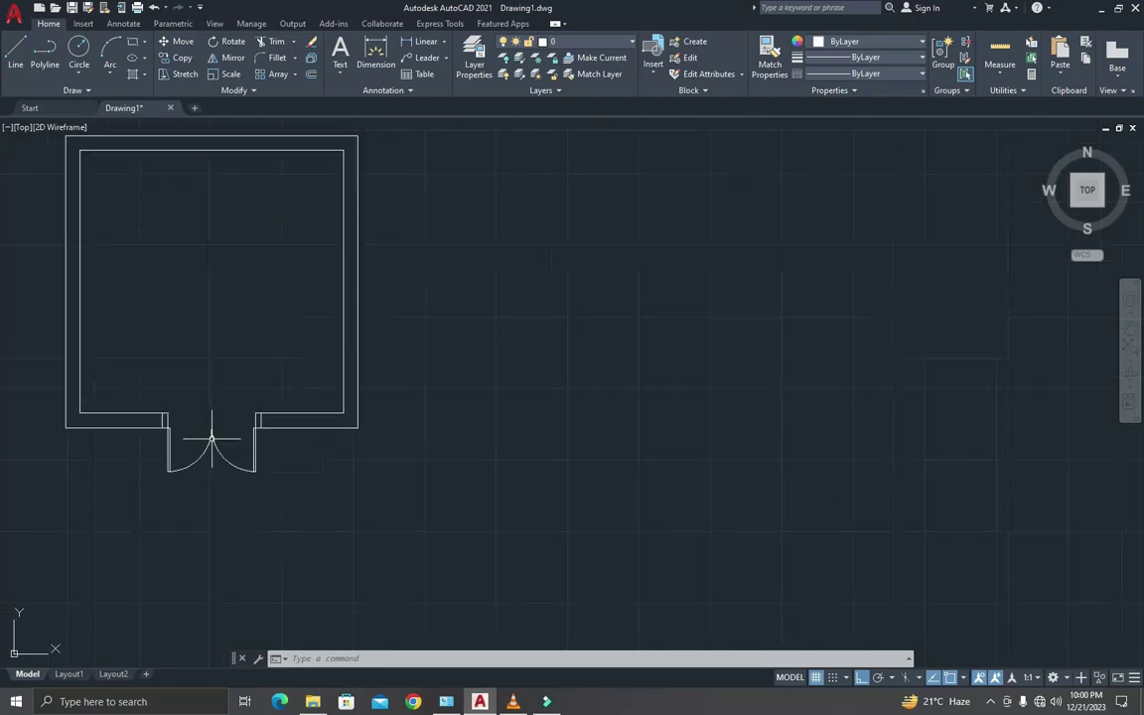
{"action": "scroll", "coordinate": [211, 434], "scroll_direction": "down", "scroll_amount": 4}
{"action": "scroll", "coordinate": [207, 423], "scroll_direction": "up", "scroll_amount": 4}
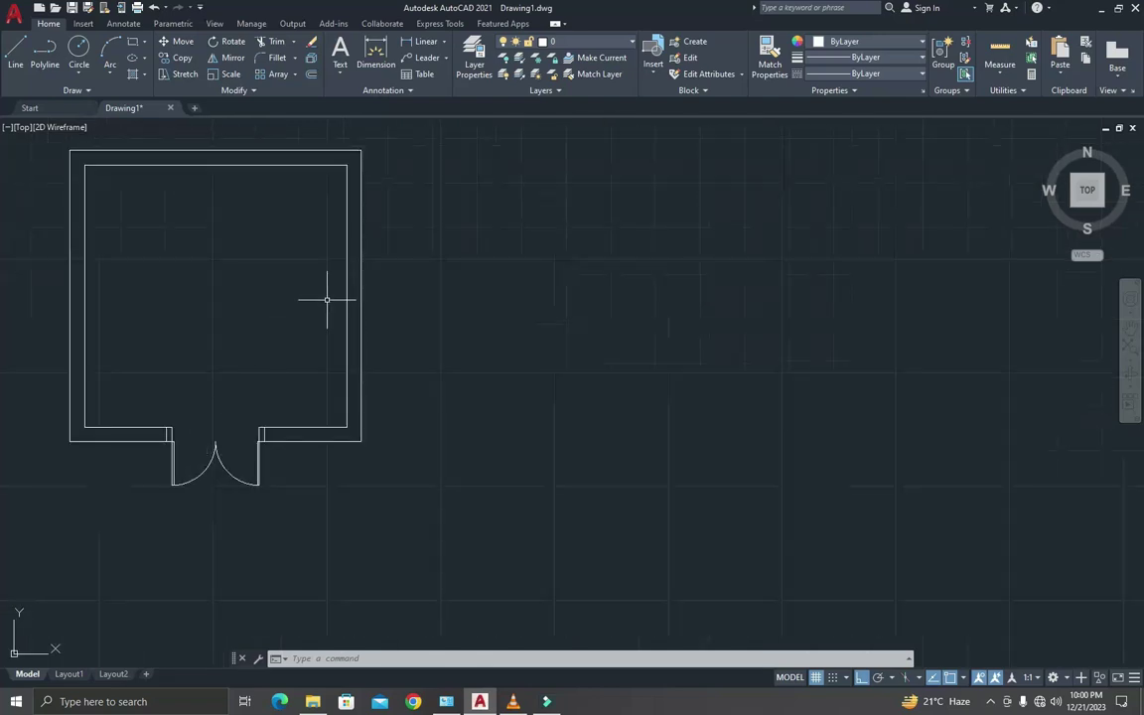
{"action": "scroll", "coordinate": [351, 297], "scroll_direction": "up", "scroll_amount": 5}
{"action": "scroll", "coordinate": [353, 268], "scroll_direction": "down", "scroll_amount": 6}
{"action": "scroll", "coordinate": [358, 258], "scroll_direction": "up", "scroll_amount": 6}
{"action": "scroll", "coordinate": [353, 258], "scroll_direction": "down", "scroll_amount": 3}
{"action": "scroll", "coordinate": [348, 268], "scroll_direction": "down", "scroll_amount": 2}
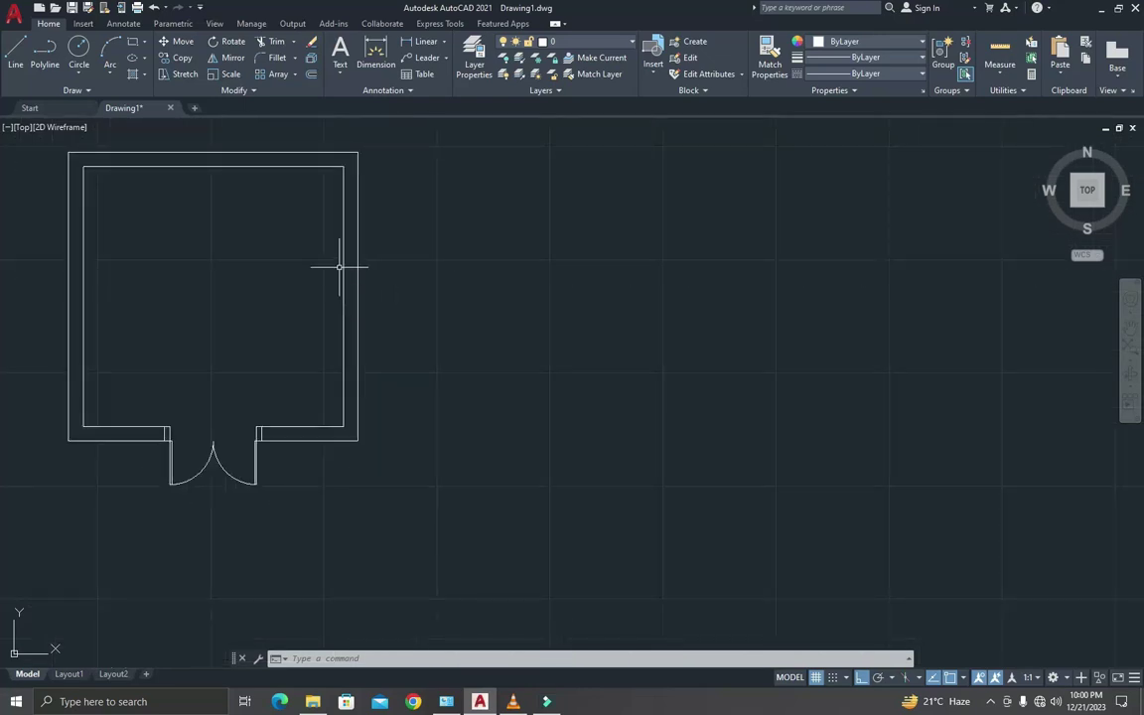
{"action": "scroll", "coordinate": [338, 266], "scroll_direction": "up", "scroll_amount": 2}
{"action": "type", "text": "l"}
{"action": "key", "text": "Return"}
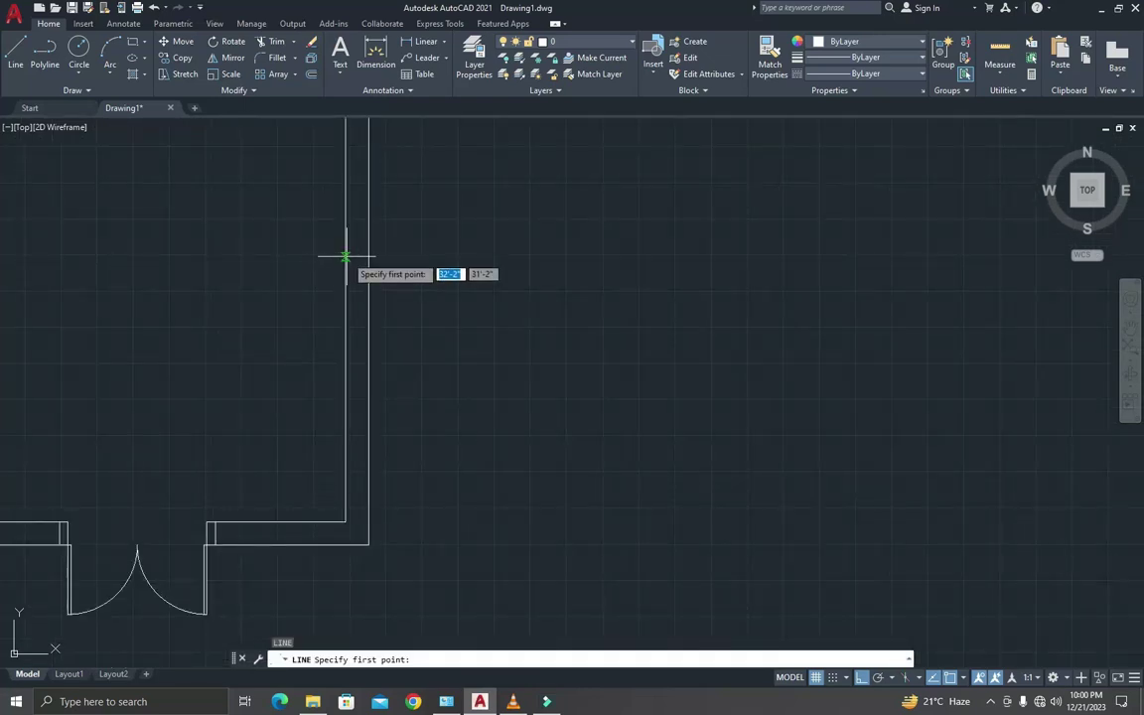
Offset the right wall's short cross line 3' further down to mark the window opening.
{"action": "scroll", "coordinate": [366, 255], "scroll_direction": "up", "scroll_amount": 2}
{"action": "scroll", "coordinate": [332, 255], "scroll_direction": "down", "scroll_amount": 5}
{"action": "scroll", "coordinate": [350, 255], "scroll_direction": "up", "scroll_amount": 4}
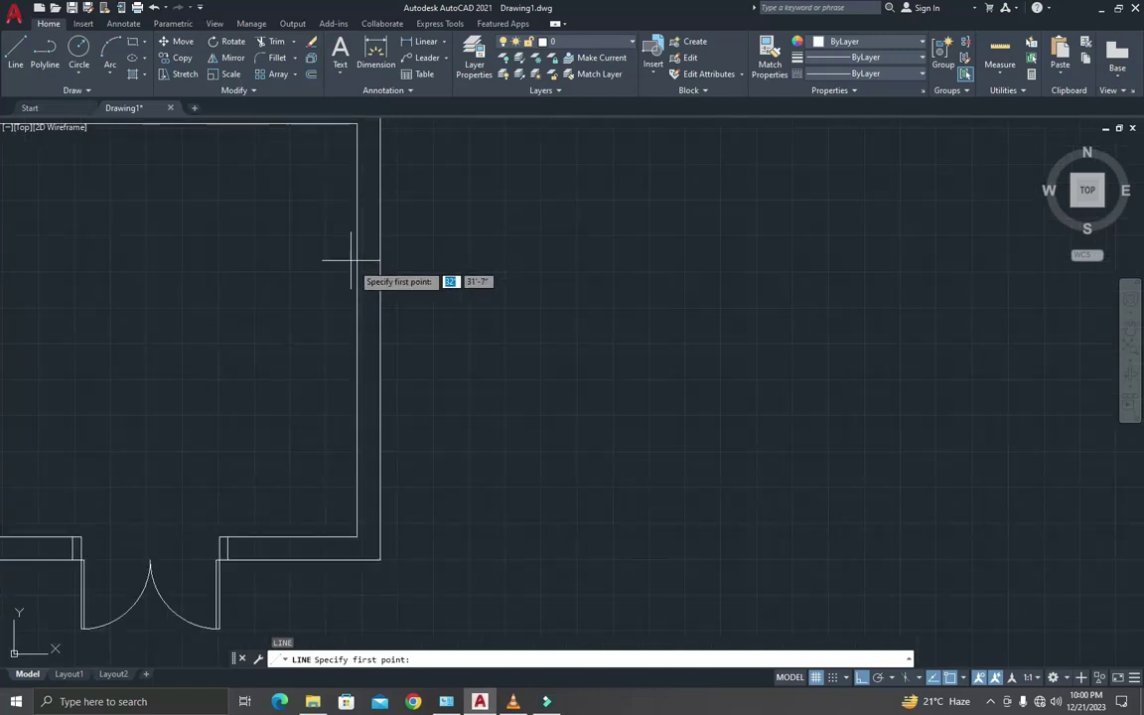
{"action": "left_click", "coordinate": [359, 330]}
{"action": "key", "text": "Escape"}
{"action": "scroll", "coordinate": [367, 325], "scroll_direction": "up", "scroll_amount": 4}
{"action": "key", "text": "Escape"}
{"action": "key", "text": "Escape"}
{"action": "key", "text": "Escape"}
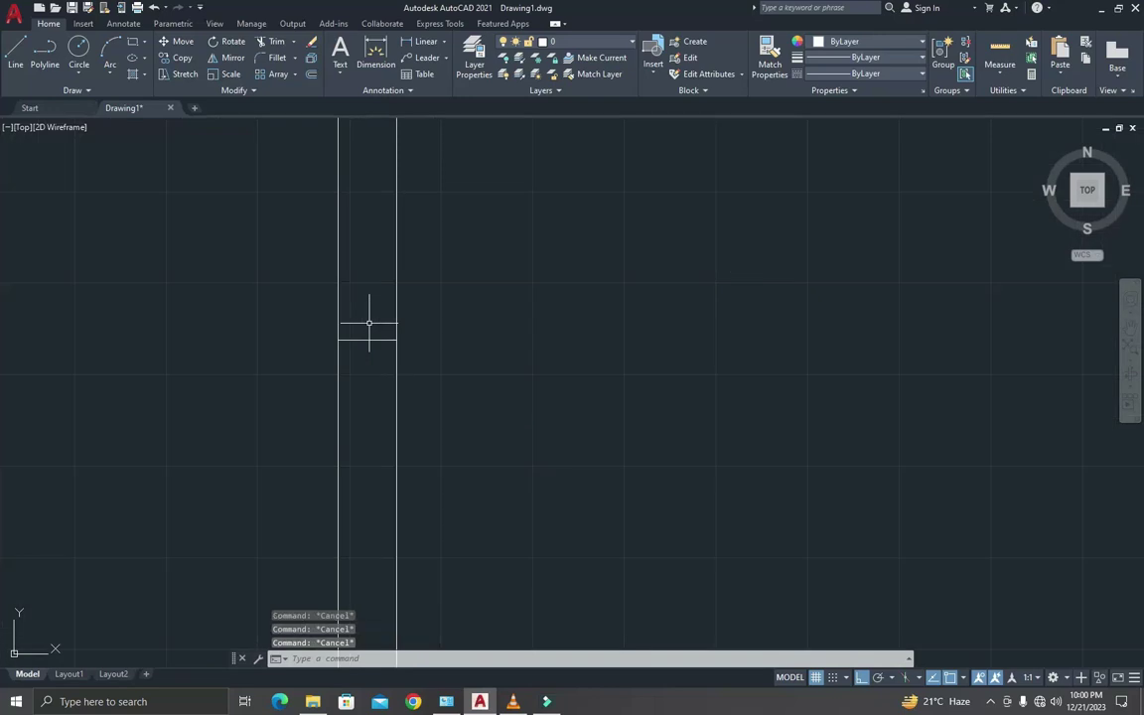
{"action": "type", "text": "o"}
{"action": "key", "text": "Return"}
{"action": "type", "text": "3'"}
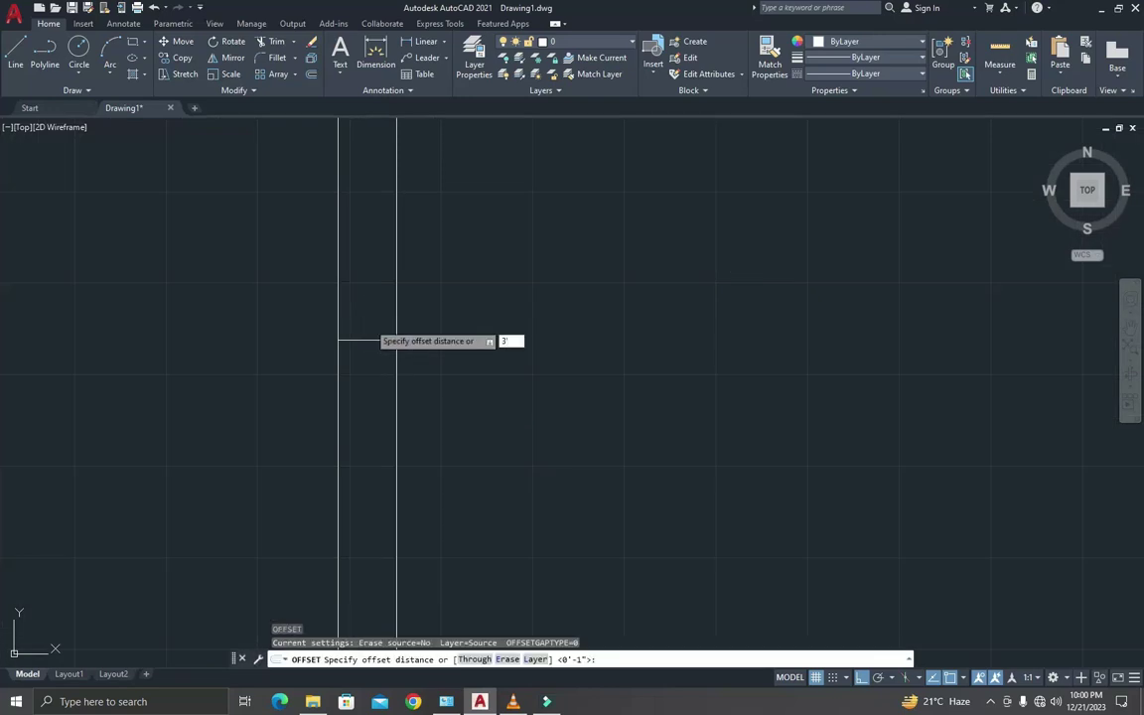
{"action": "key", "text": "Return"}
{"action": "left_click", "coordinate": [367, 341]}
{"action": "left_click", "coordinate": [371, 273]}
{"action": "scroll", "coordinate": [377, 307], "scroll_direction": "down", "scroll_amount": 3}
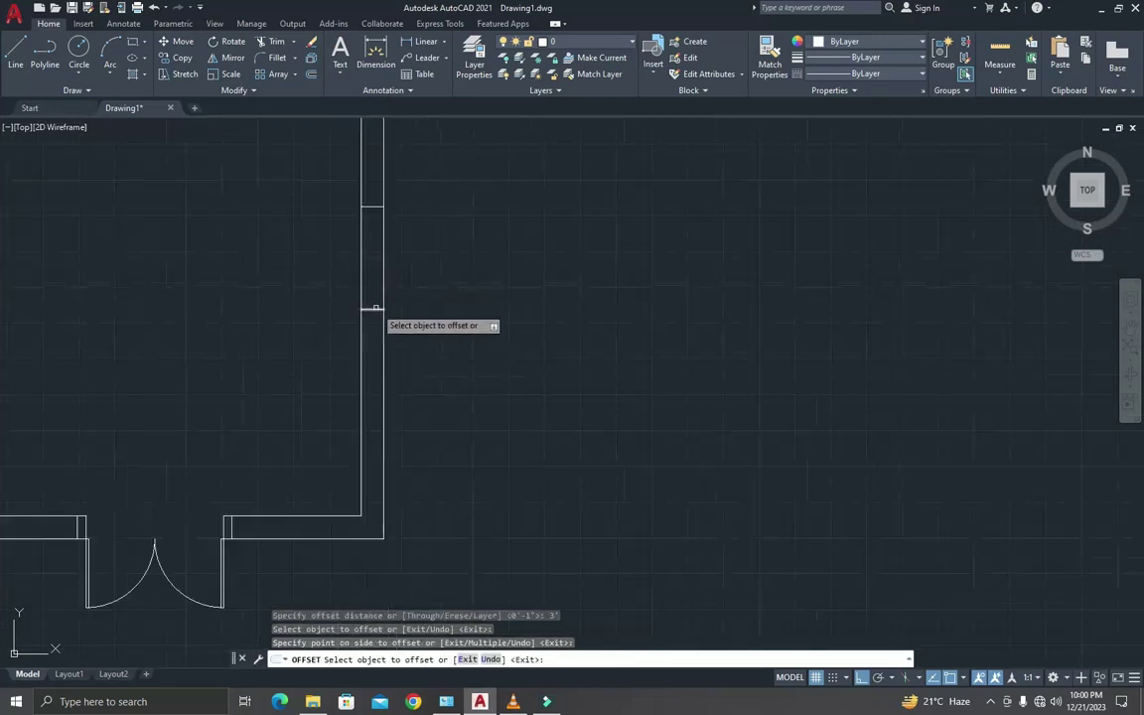
{"action": "left_click", "coordinate": [377, 309]}
{"action": "left_click", "coordinate": [376, 329]}
{"action": "key", "text": "Escape"}
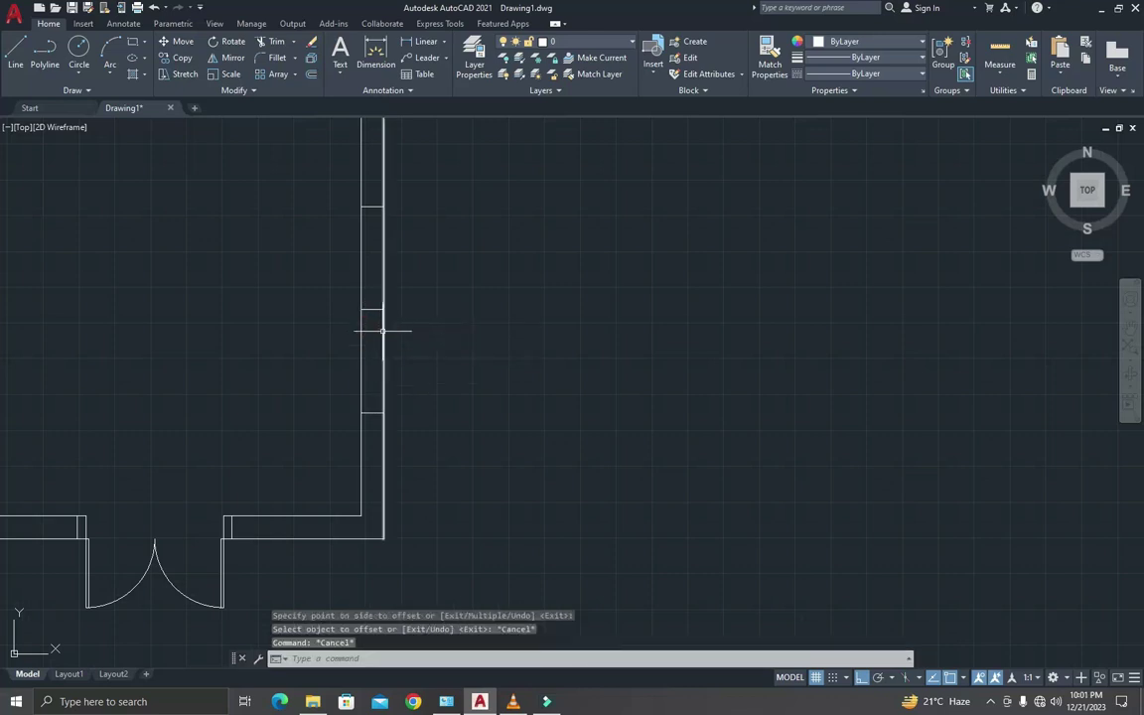
{"action": "type", "text": "tr"}
Trim away the right wall segment between the two cross lines.
{"action": "key", "text": "Return"}
{"action": "left_click", "coordinate": [397, 338]}
{"action": "left_click", "coordinate": [325, 273]}
{"action": "key", "text": "Return"}
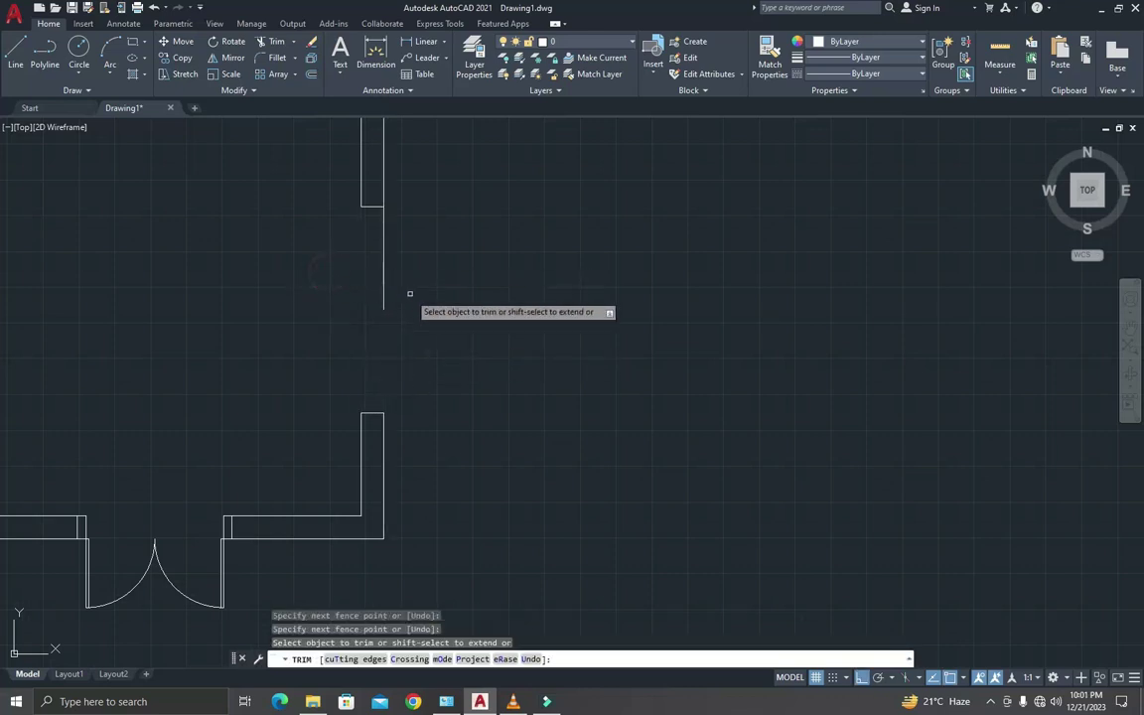
{"action": "key", "text": "Escape"}
Draw vertical jamb lines along the outer and inner edges of the window opening.
{"action": "key", "text": "Return"}
{"action": "left_click", "coordinate": [385, 206]}
{"action": "left_click", "coordinate": [384, 413]}
{"action": "key", "text": "Return"}
{"action": "key", "text": "Return"}
{"action": "left_click", "coordinate": [362, 412]}
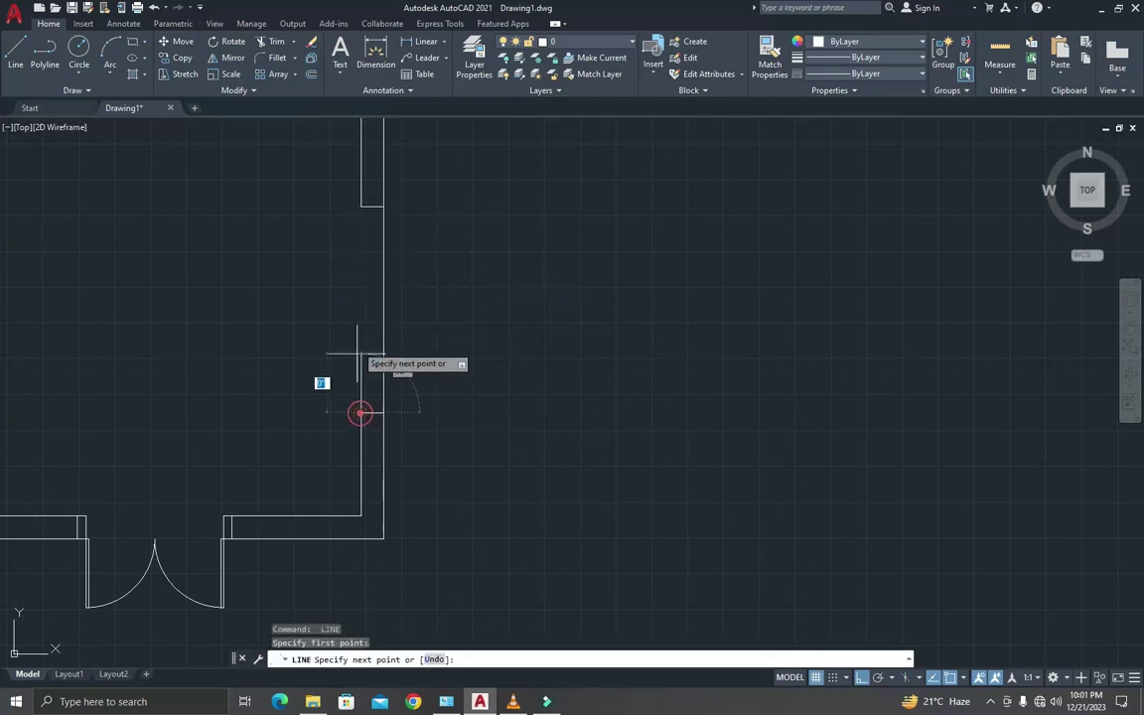
{"action": "left_click", "coordinate": [359, 206]}
{"action": "key", "text": "Return"}
{"action": "key", "text": "Return"}
{"action": "left_click", "coordinate": [373, 207]}
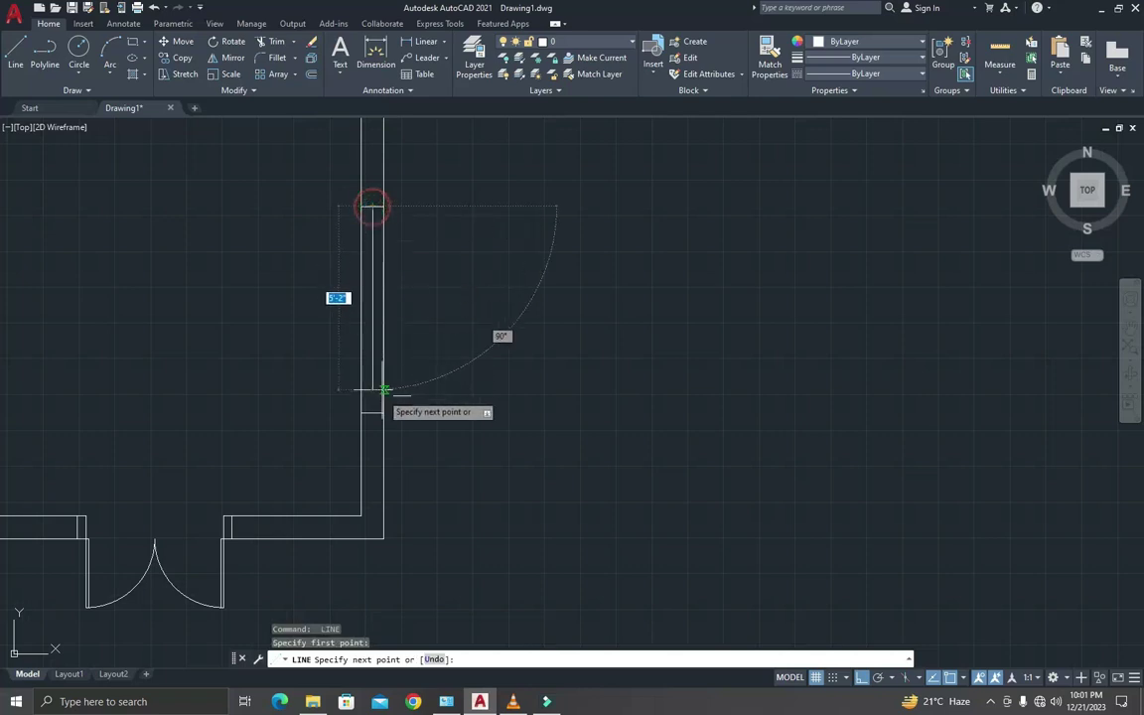
{"action": "scroll", "coordinate": [378, 264], "scroll_direction": "up", "scroll_amount": 3}
{"action": "key", "text": "Escape"}
{"action": "key", "text": "Escape"}
{"action": "key", "text": "Escape"}
{"action": "key", "text": "Escape"}
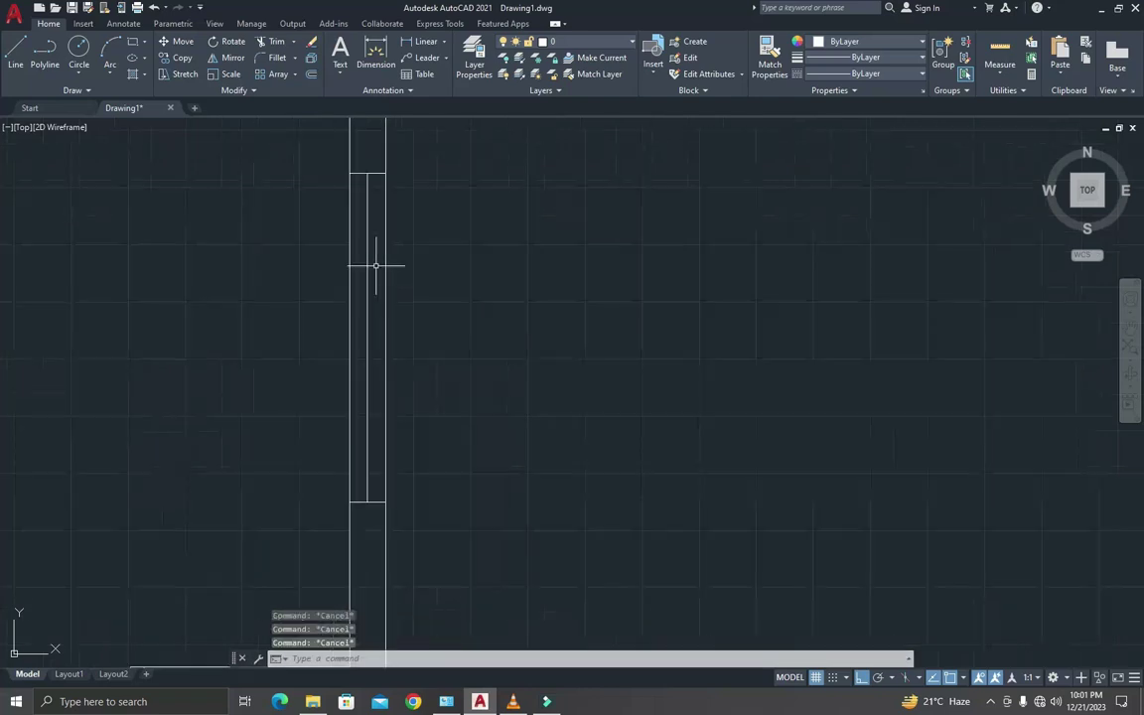
Offset the window edge lines 0.5 inward to form the glazing lines.
{"action": "type", "text": "o"}
{"action": "key", "text": "Return"}
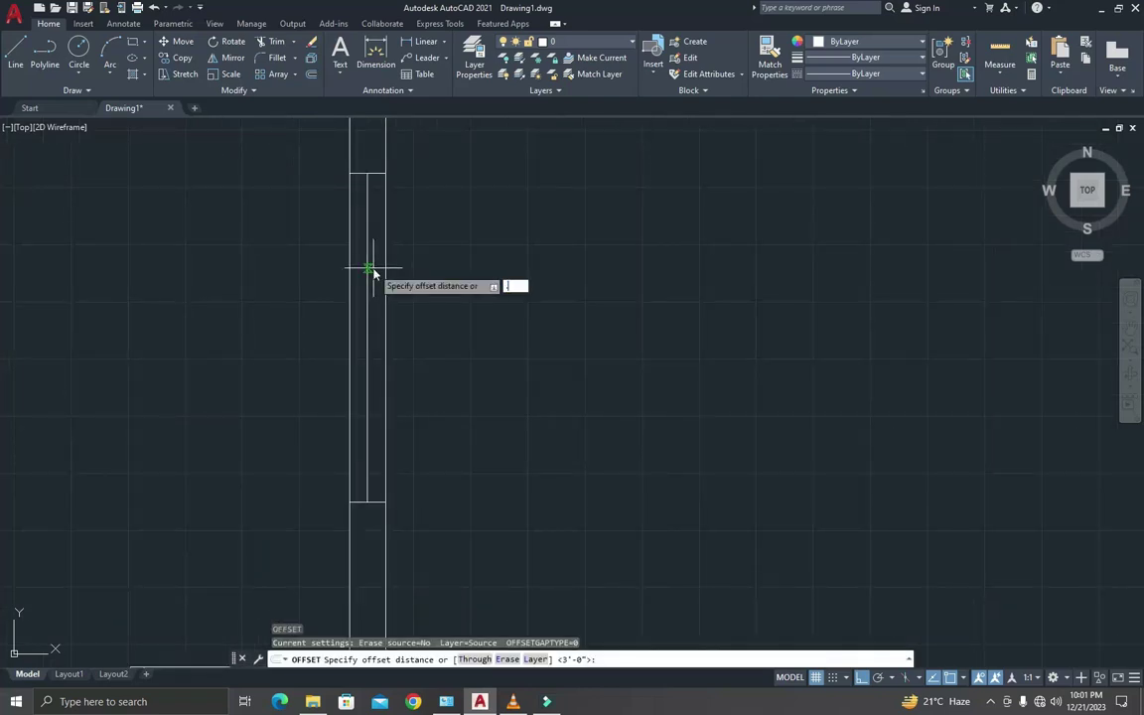
{"action": "type", "text": "5"}
{"action": "key", "text": "Return"}
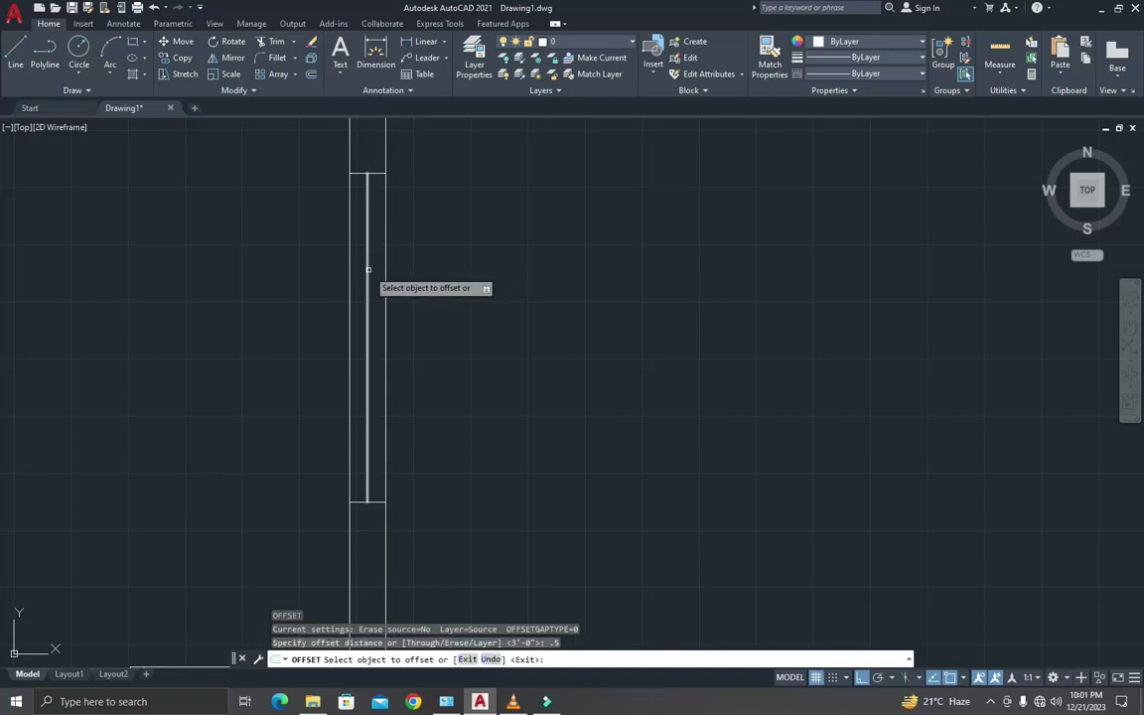
{"action": "left_click", "coordinate": [367, 270]}
{"action": "left_click", "coordinate": [378, 270]}
{"action": "scroll", "coordinate": [367, 270], "scroll_direction": "up", "scroll_amount": 2}
{"action": "left_click", "coordinate": [369, 266]}
{"action": "left_click", "coordinate": [355, 265]}
{"action": "key", "text": "Return"}
Erase the stray extra line inside the window.
{"action": "type", "text": "e"}
{"action": "key", "text": "Return"}
{"action": "scroll", "coordinate": [366, 268], "scroll_direction": "up", "scroll_amount": 2}
{"action": "scroll", "coordinate": [366, 265], "scroll_direction": "up", "scroll_amount": 1}
{"action": "left_click", "coordinate": [365, 265]}
{"action": "key", "text": "Return"}
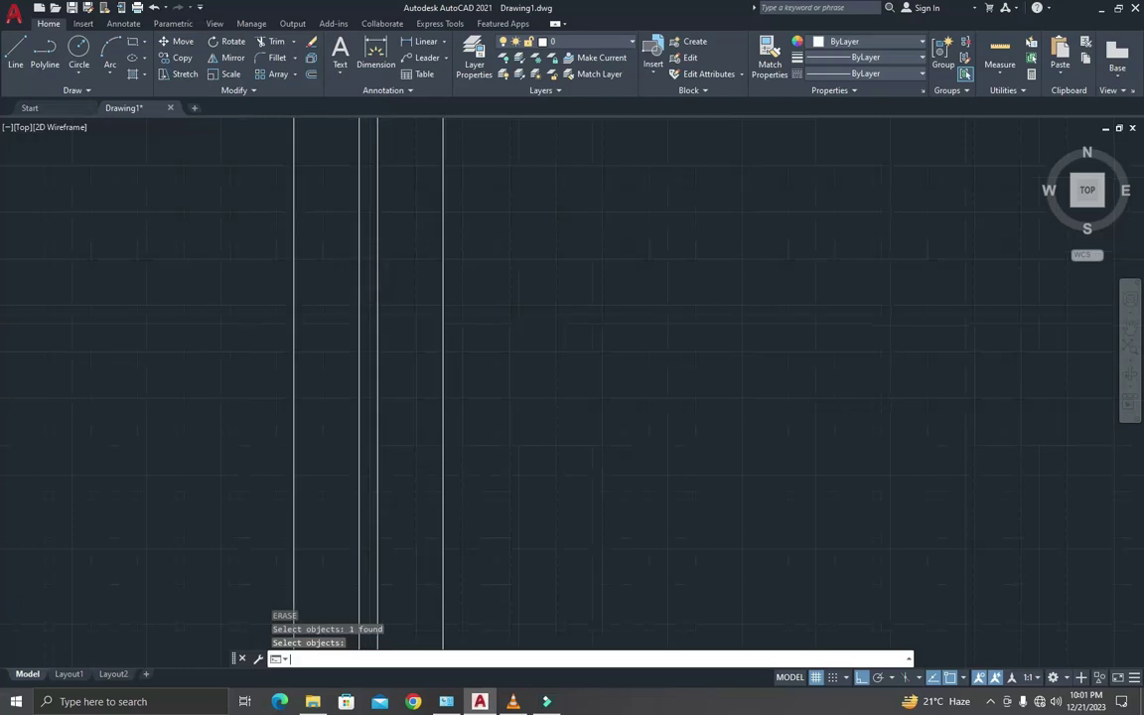
{"action": "scroll", "coordinate": [368, 182], "scroll_direction": "down", "scroll_amount": 3}
{"action": "scroll", "coordinate": [368, 181], "scroll_direction": "down", "scroll_amount": 2}
{"action": "scroll", "coordinate": [374, 192], "scroll_direction": "up", "scroll_amount": 2}
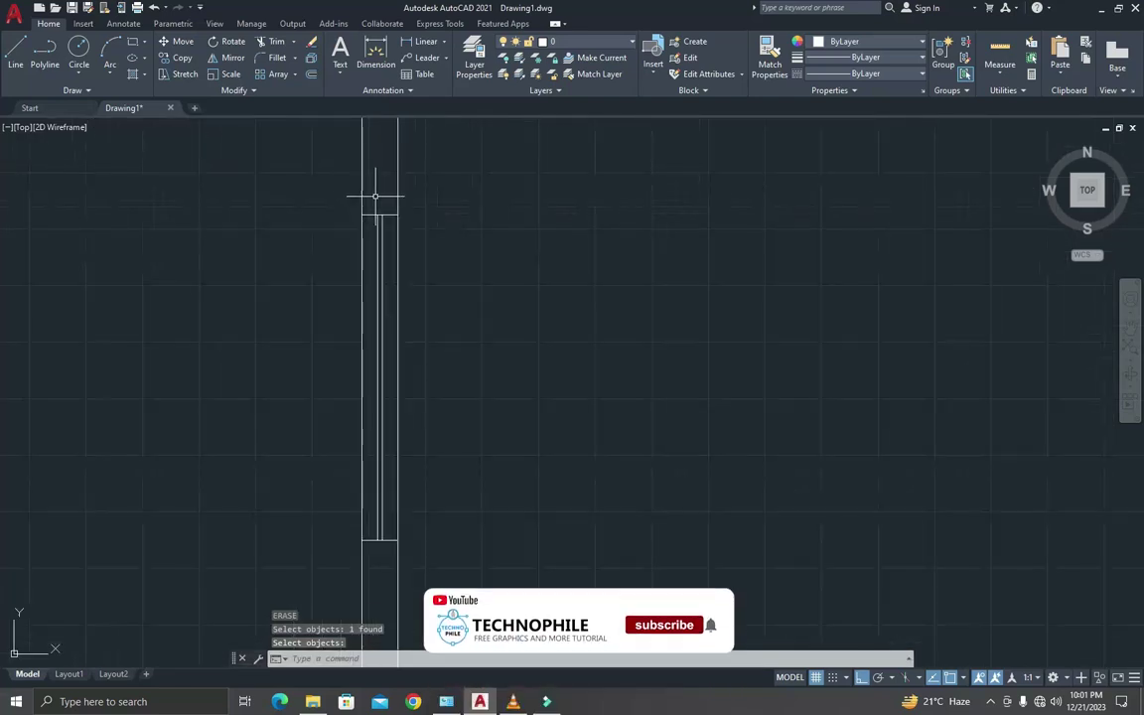
{"action": "key", "text": "Escape"}
{"action": "key", "text": "Escape"}
Offset the top and bottom window lines 0.5 into the window.
{"action": "type", "text": "o"}
{"action": "key", "text": "Return"}
{"action": "key", "text": "Return"}
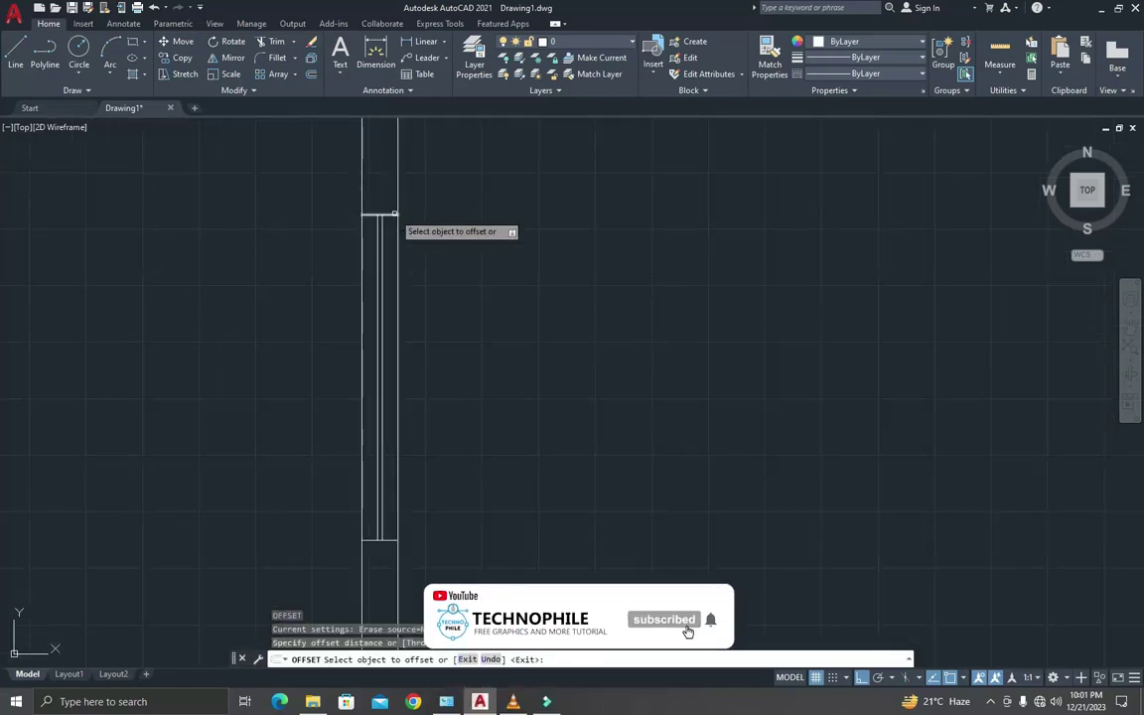
{"action": "left_click", "coordinate": [382, 211]}
{"action": "left_click", "coordinate": [385, 192]}
{"action": "left_click", "coordinate": [395, 538]}
{"action": "left_click", "coordinate": [407, 556]}
{"action": "key", "text": "Escape"}
{"action": "key", "text": "Escape"}
{"action": "scroll", "coordinate": [419, 501], "scroll_direction": "down", "scroll_amount": 5}
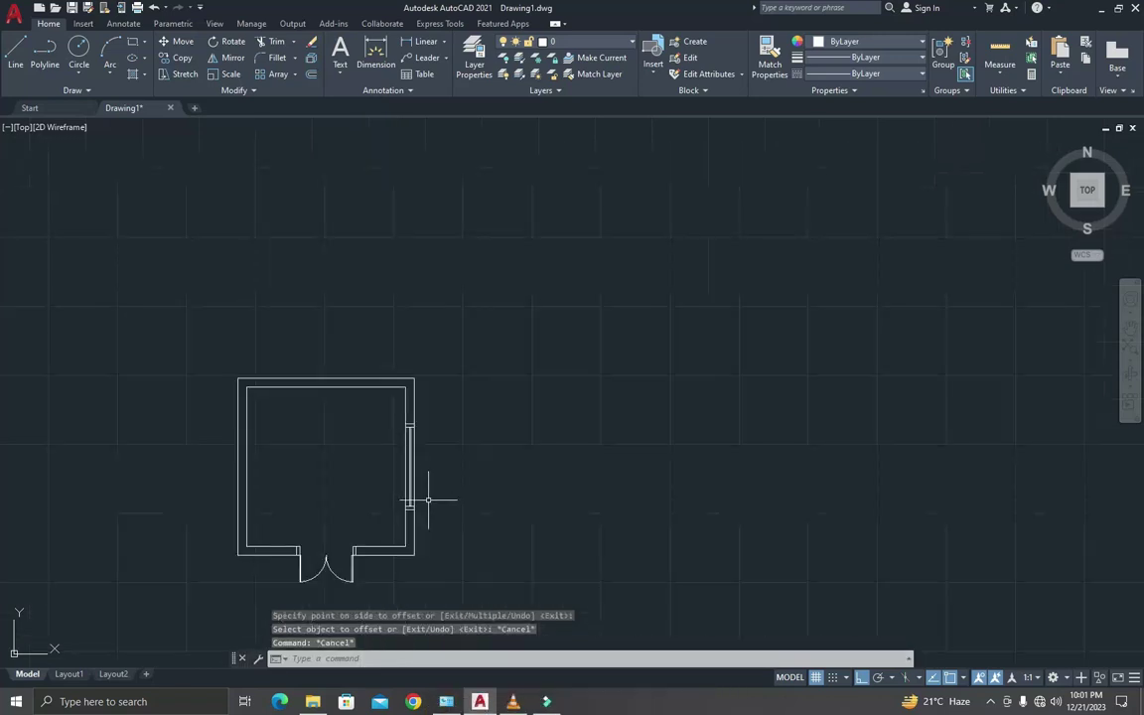
{"action": "scroll", "coordinate": [427, 496], "scroll_direction": "up", "scroll_amount": 2}
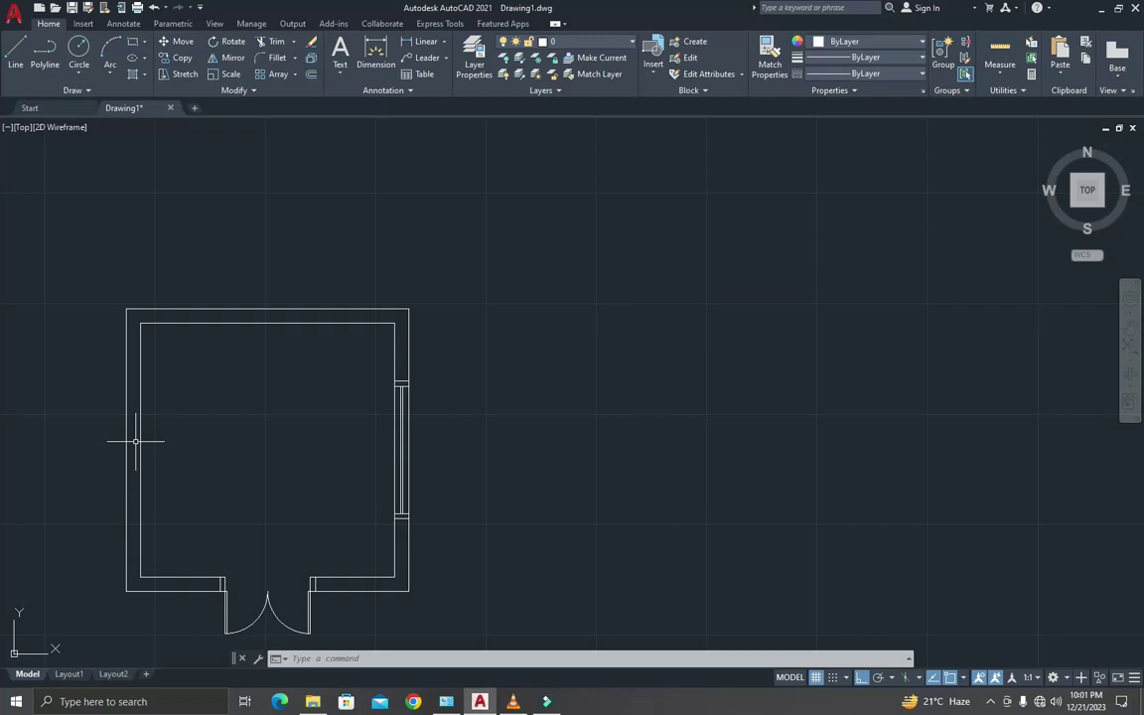
Mirror the right wall's eight window lines about the room's vertical centre line onto the left wall, keeping the original.
{"action": "type", "text": "mi"}
{"action": "key", "text": "Return"}
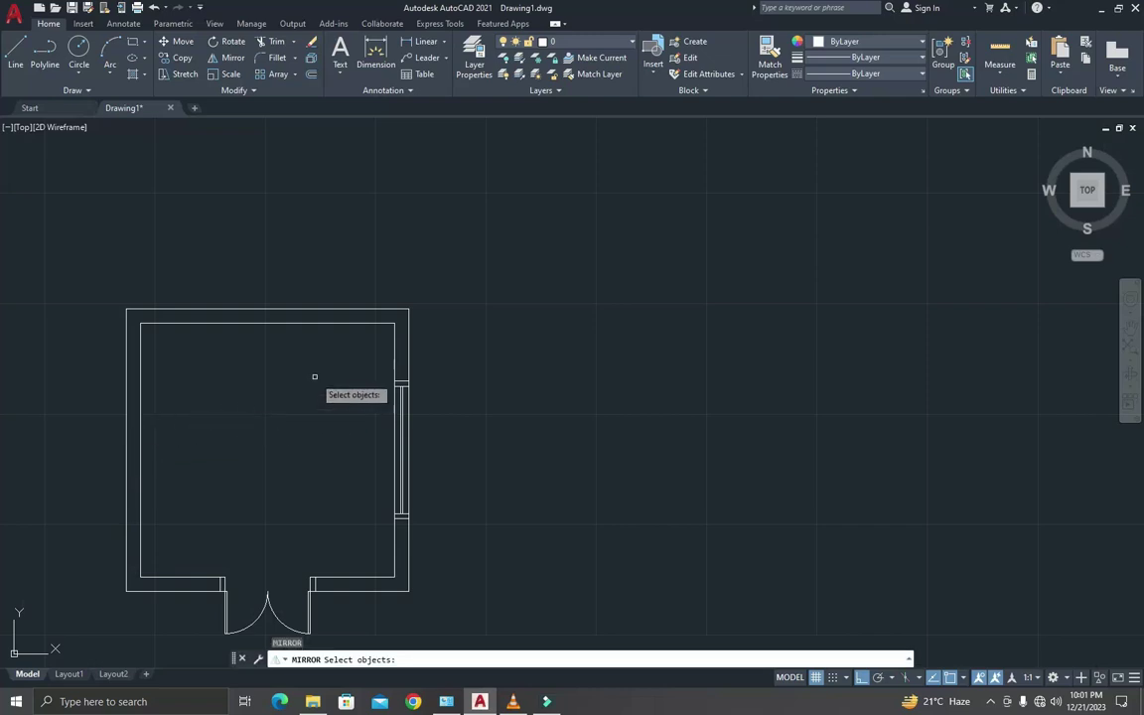
{"action": "left_click", "coordinate": [372, 365]}
{"action": "left_click", "coordinate": [460, 521]}
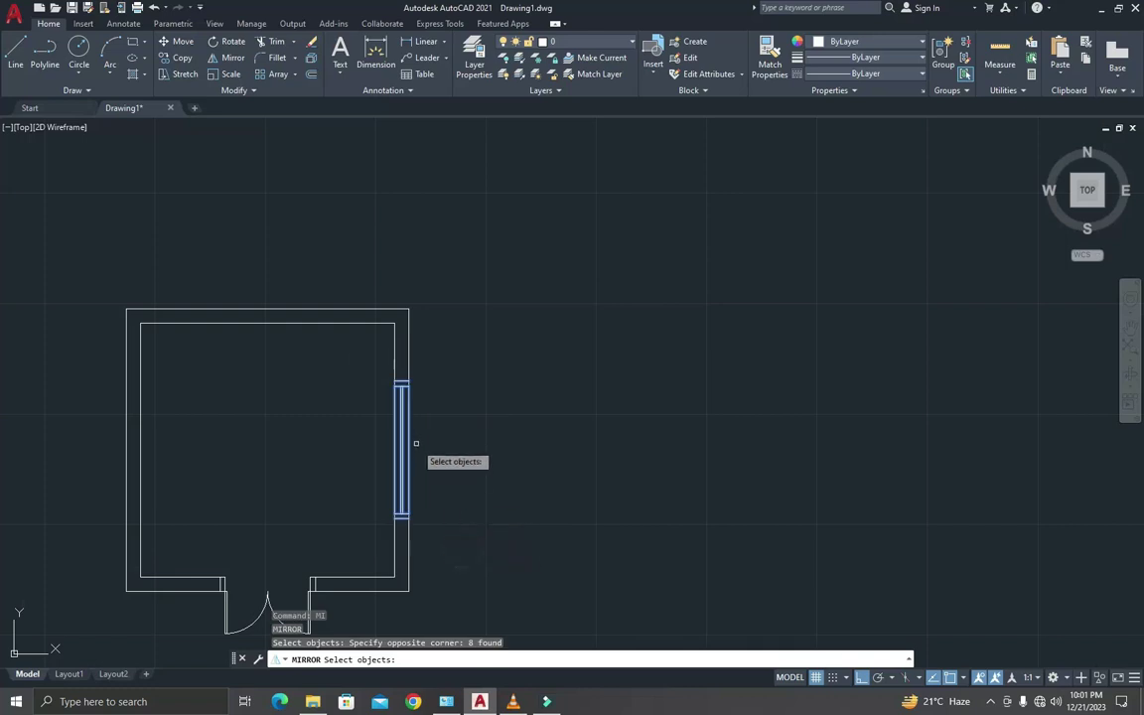
{"action": "key", "text": "Return"}
{"action": "left_click", "coordinate": [267, 316]}
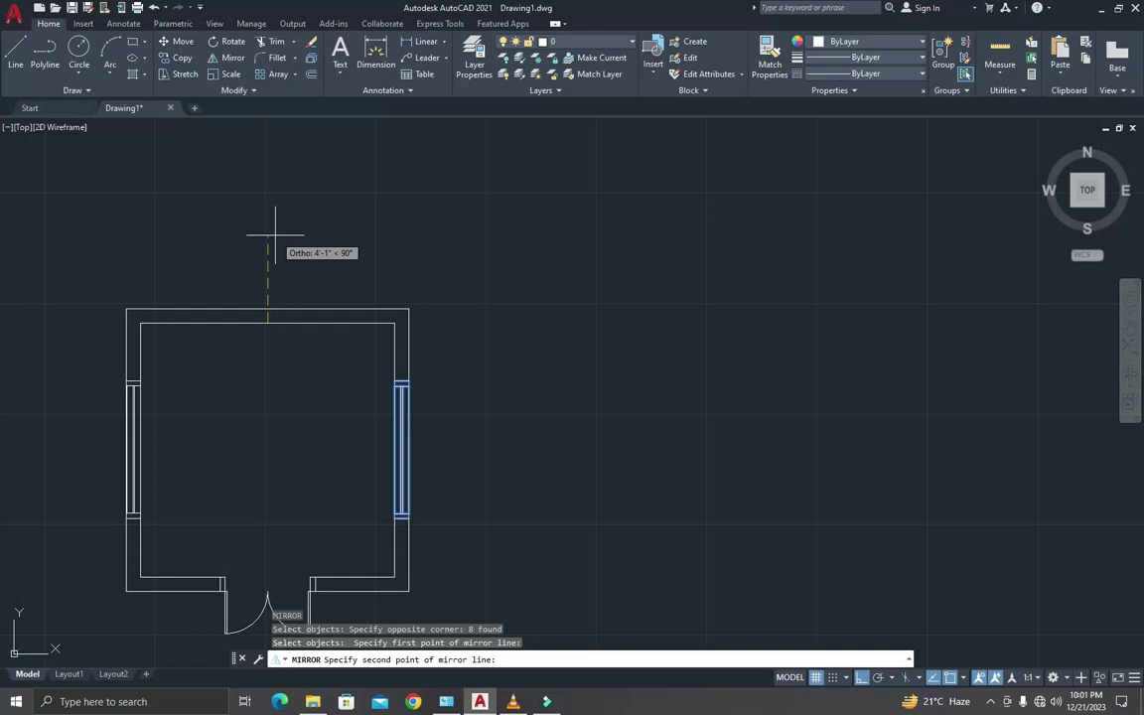
{"action": "left_click", "coordinate": [275, 236]}
{"action": "key", "text": "Escape"}
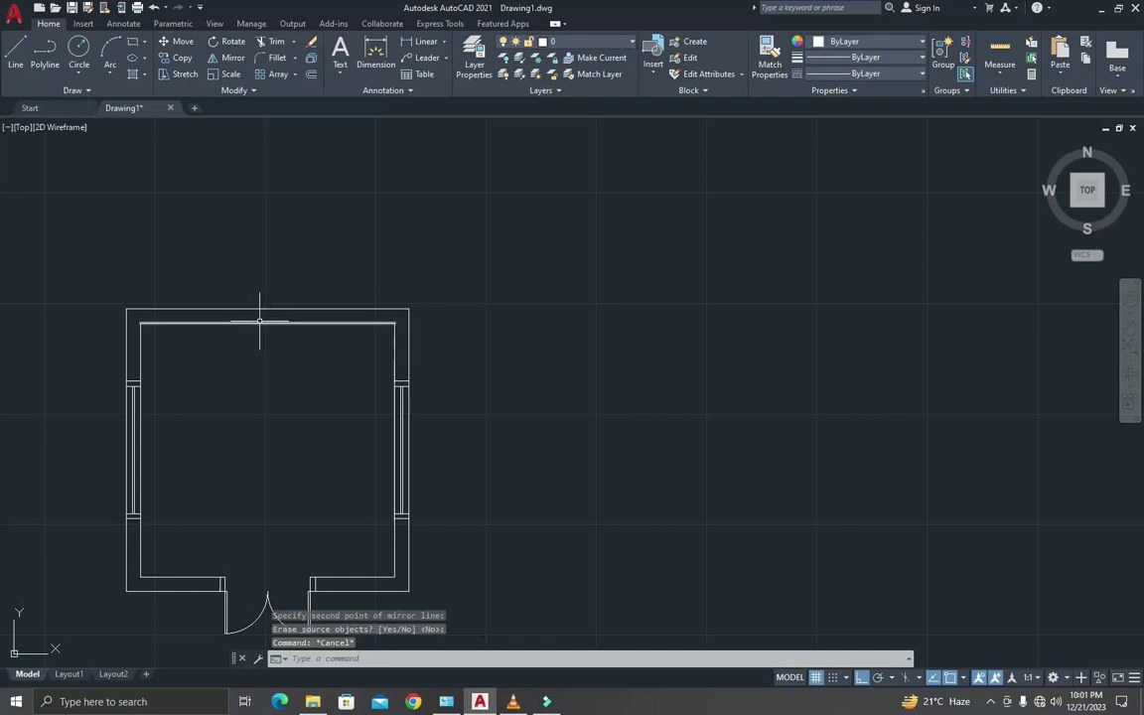
{"action": "key", "text": "Escape"}
{"action": "scroll", "coordinate": [260, 320], "scroll_direction": "down", "scroll_amount": 2}
{"action": "scroll", "coordinate": [256, 471], "scroll_direction": "down", "scroll_amount": 3}
{"action": "scroll", "coordinate": [245, 466], "scroll_direction": "up", "scroll_amount": 5}
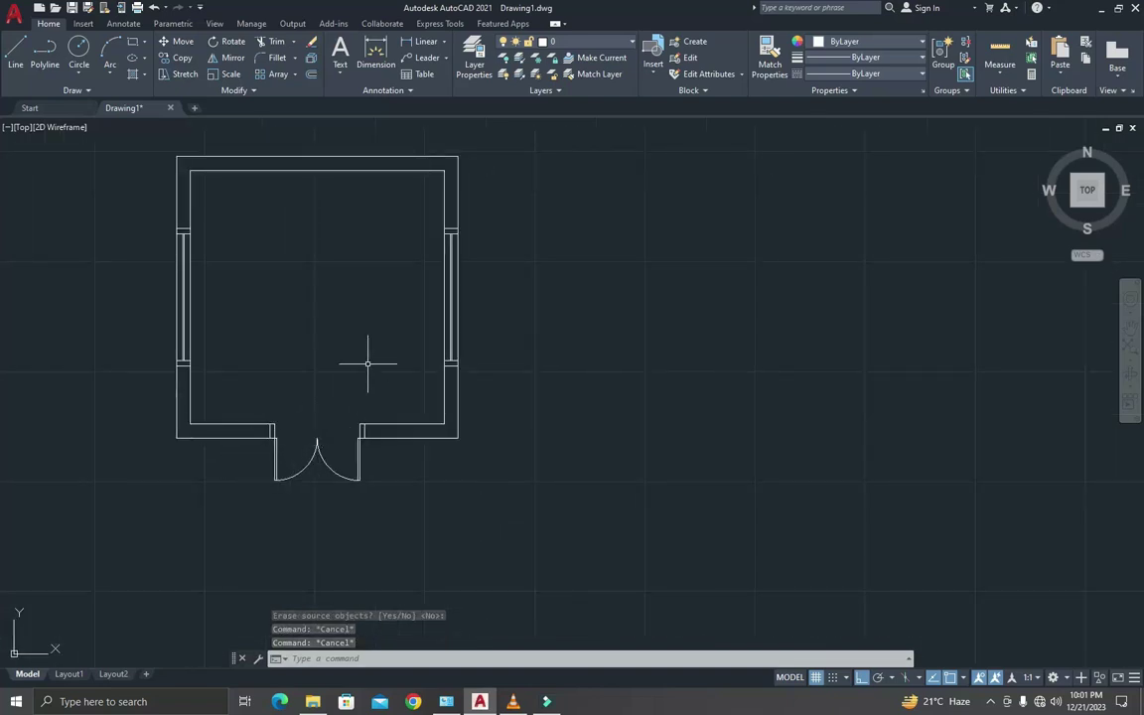
{"action": "scroll", "coordinate": [230, 293], "scroll_direction": "down", "scroll_amount": 2}
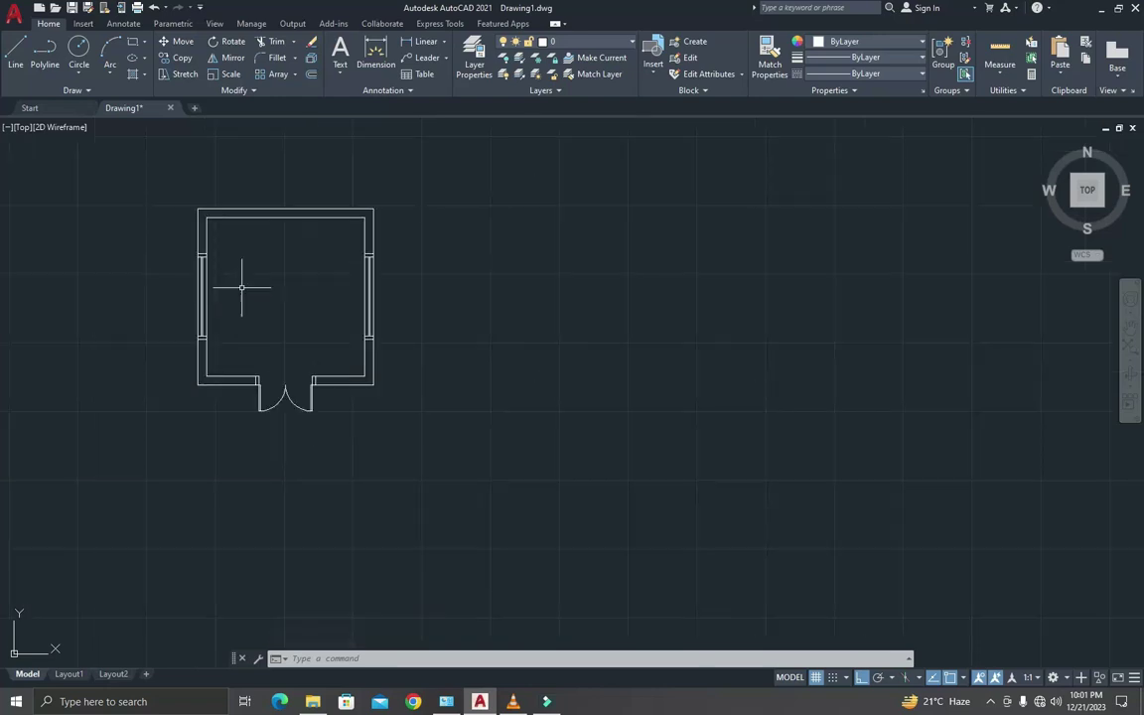
Place a multiline text box in the upper middle of the room and type the BED ROOM label.
{"action": "type", "text": "mt"}
{"action": "key", "text": "Return"}
{"action": "left_click", "coordinate": [257, 283]}
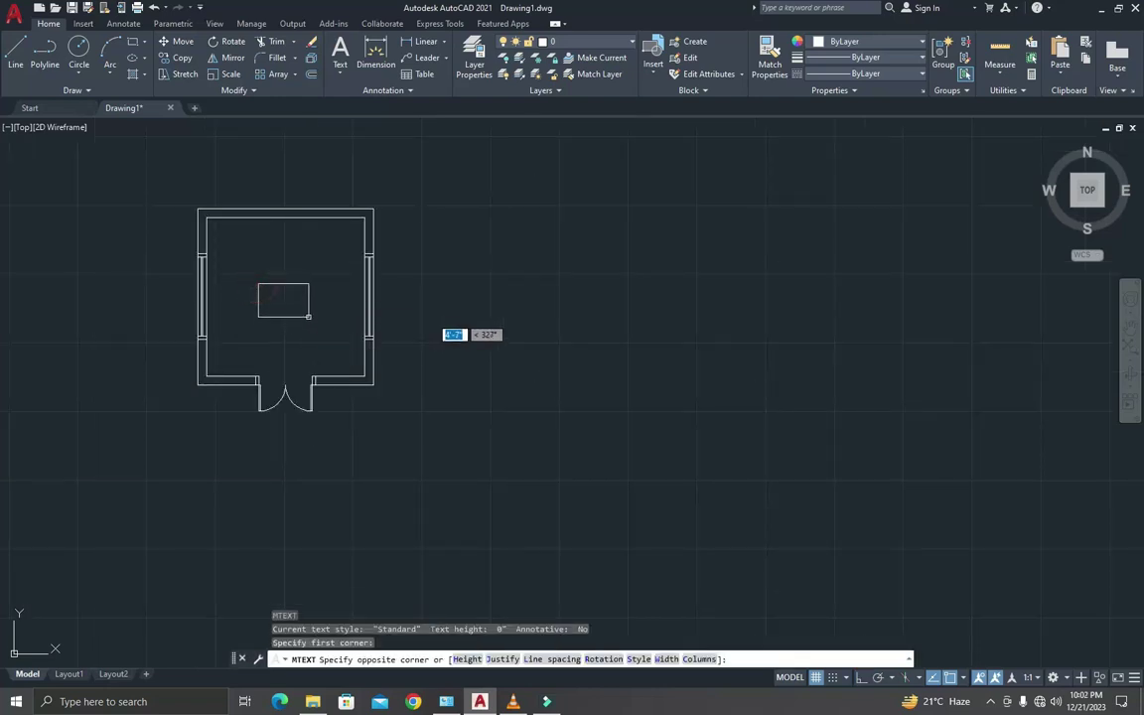
{"action": "left_click", "coordinate": [309, 320]}
{"action": "type", "text": "be"}
{"action": "key", "text": "BackSpace"}
{"action": "key", "text": "BackSpace"}
{"action": "key", "text": "BackSpace"}
{"action": "type", "text": "BER"}
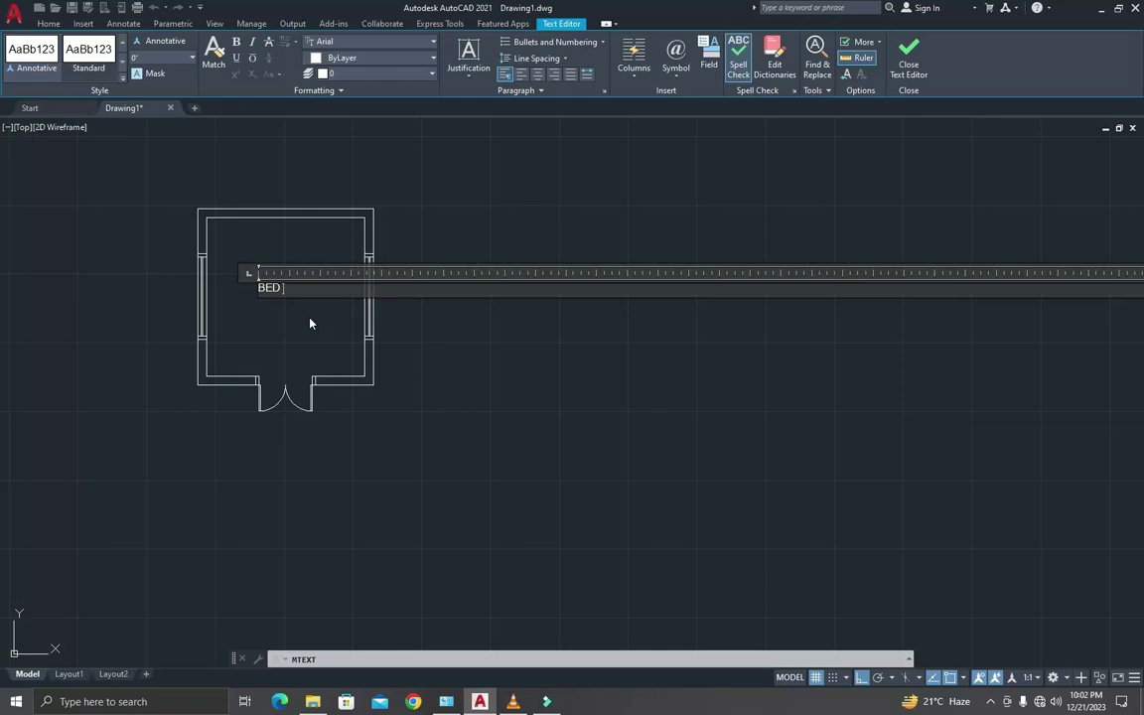
{"action": "type", "text": " ROO"}
Enlarge the BED ROOM label's text height in the Text Editor and finish editing.
{"action": "left_click_drag", "start_coordinate": [257, 288], "coordinate": [332, 288]}
{"action": "left_click", "coordinate": [146, 57]}
{"action": "key", "text": "Return"}
{"action": "scroll", "coordinate": [261, 241], "scroll_direction": "down", "scroll_amount": 2}
{"action": "key", "text": "Escape"}
{"action": "key", "text": "Escape"}
{"action": "key", "text": "Escape"}
{"action": "scroll", "coordinate": [276, 287], "scroll_direction": "up", "scroll_amount": 3}
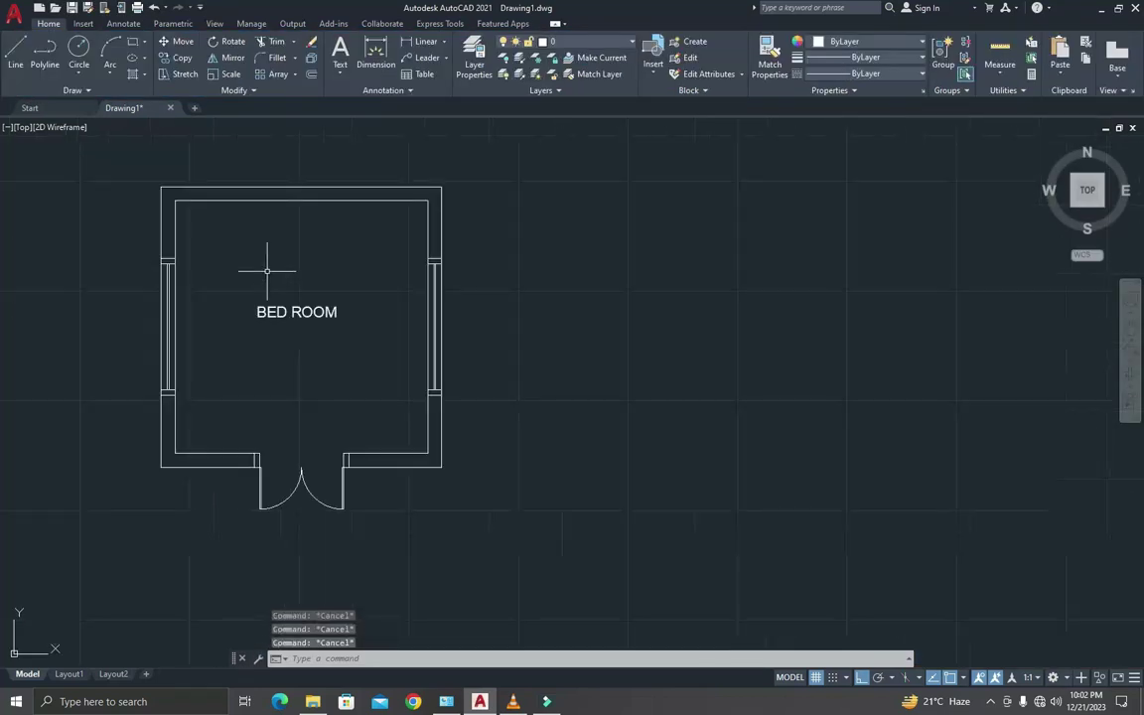
Dimension the room's 12' interior width and 12' interior height.
{"action": "type", "text": "DLI"}
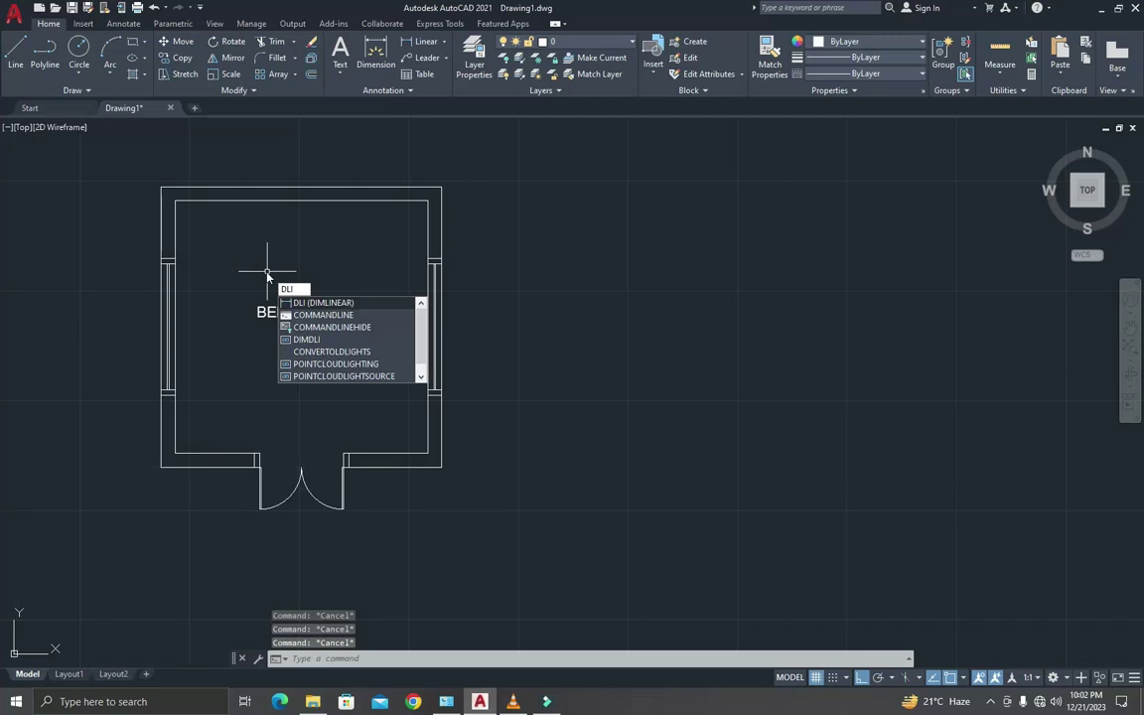
{"action": "key", "text": "Return"}
{"action": "left_click", "coordinate": [175, 200]}
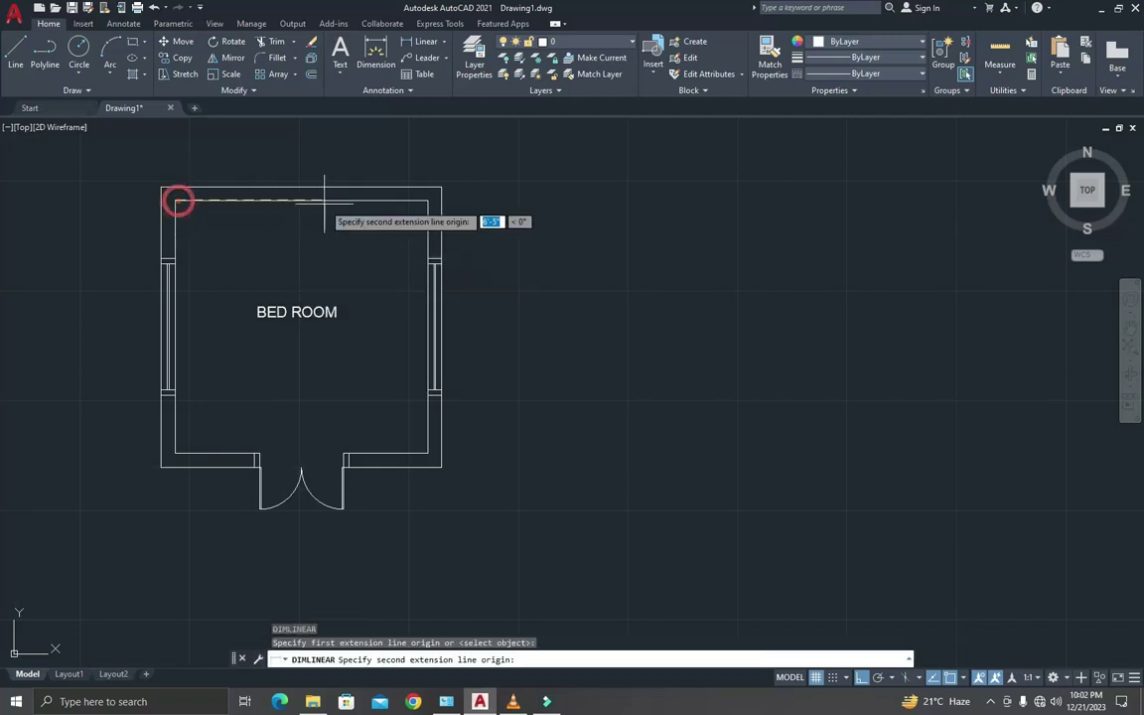
{"action": "left_click", "coordinate": [428, 200]}
{"action": "left_click", "coordinate": [401, 229]}
{"action": "key", "text": "Return"}
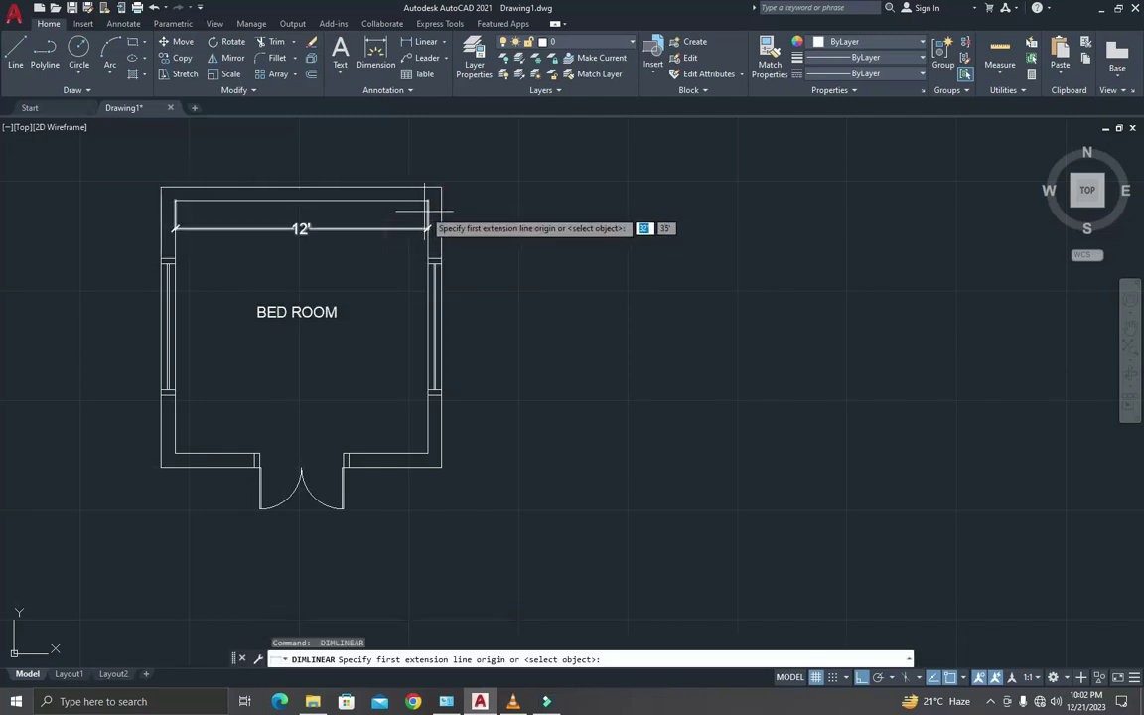
{"action": "left_click", "coordinate": [428, 201]}
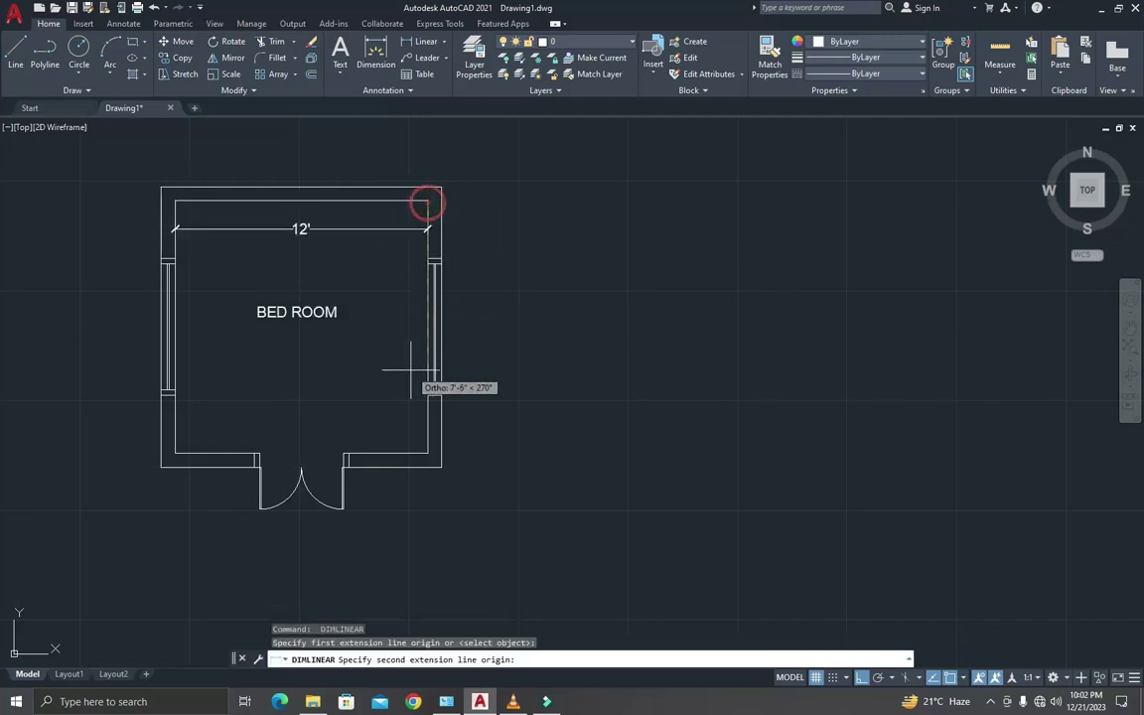
{"action": "left_click", "coordinate": [428, 452]}
{"action": "left_click", "coordinate": [398, 437]}
Dimension the right window's 6' length and the 3" wall thickness.
{"action": "key", "text": "Return"}
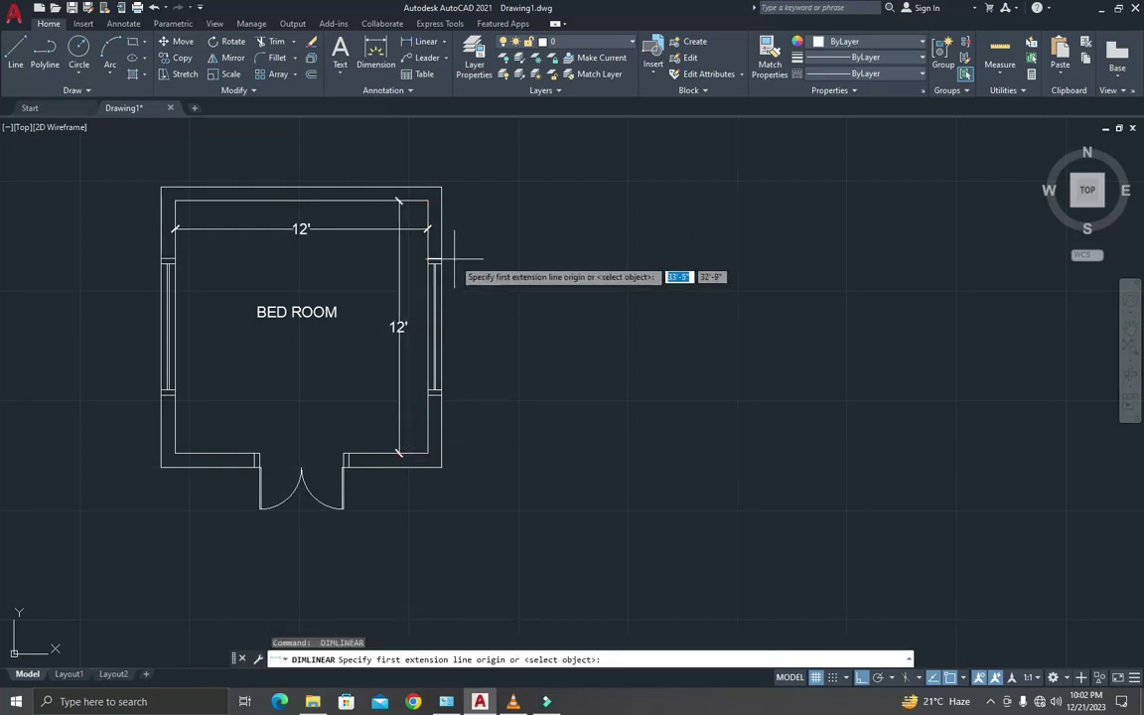
{"action": "scroll", "coordinate": [454, 265], "scroll_direction": "up", "scroll_amount": 2}
{"action": "scroll", "coordinate": [452, 273], "scroll_direction": "up", "scroll_amount": 3}
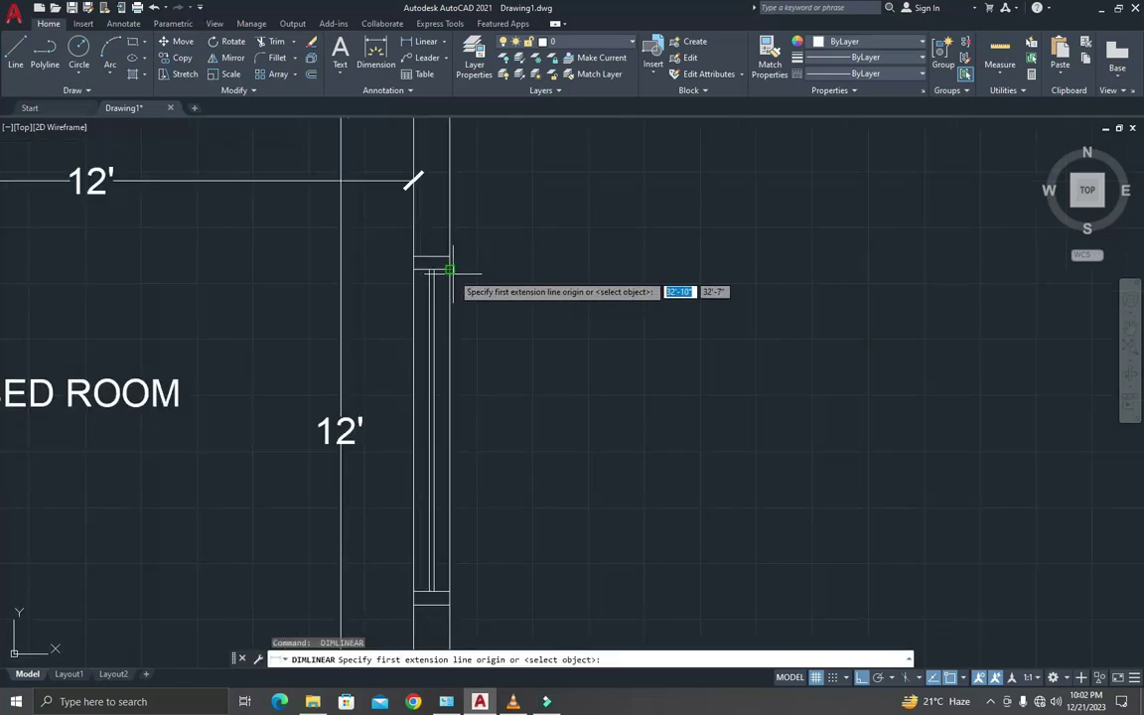
{"action": "left_click", "coordinate": [449, 269]}
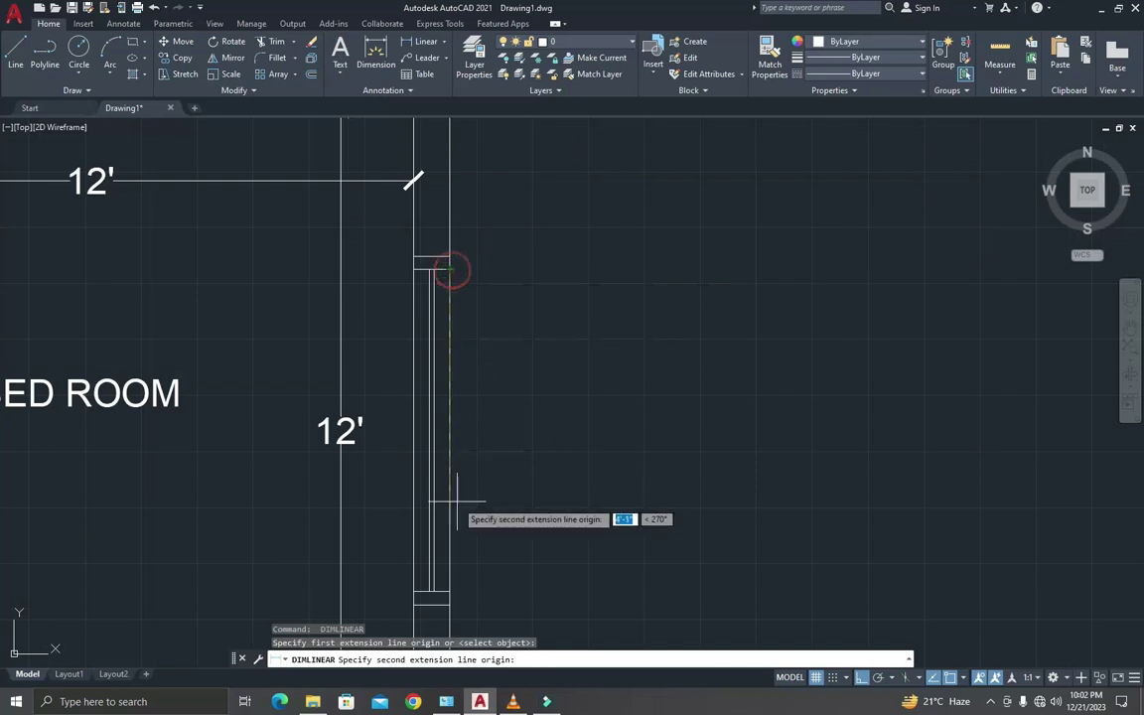
{"action": "left_click", "coordinate": [449, 591]}
{"action": "left_click", "coordinate": [479, 536]}
{"action": "key", "text": "Return"}
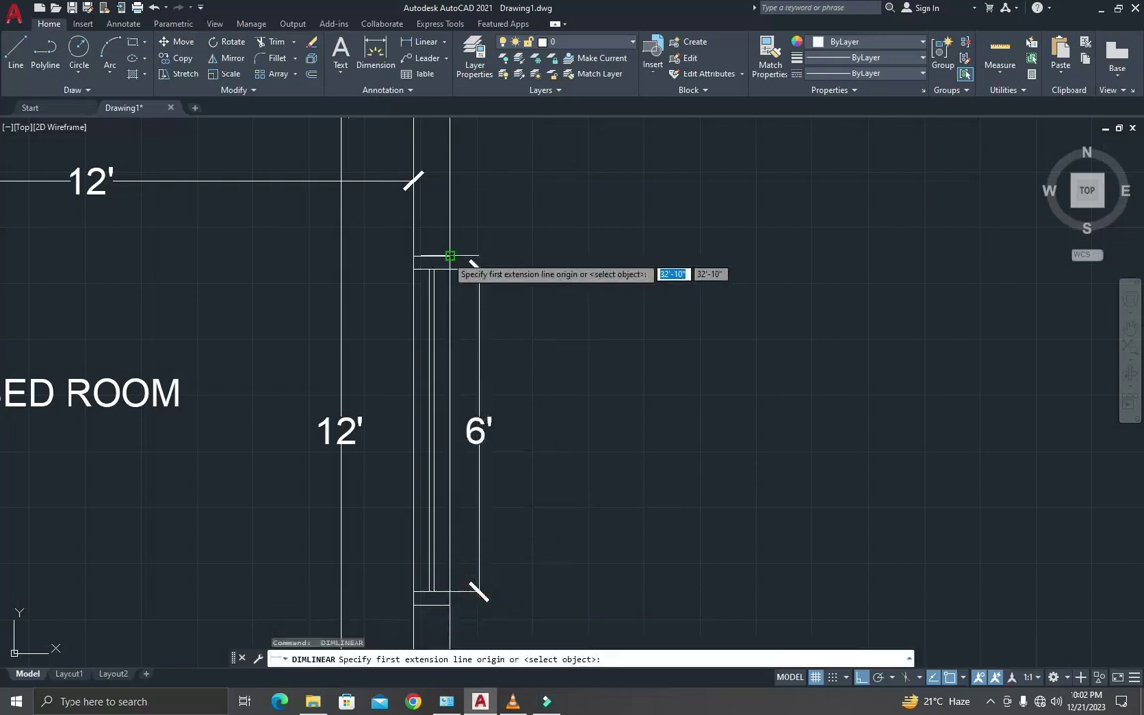
{"action": "left_click", "coordinate": [449, 256]}
{"action": "left_click", "coordinate": [449, 269]}
{"action": "left_click", "coordinate": [572, 281]}
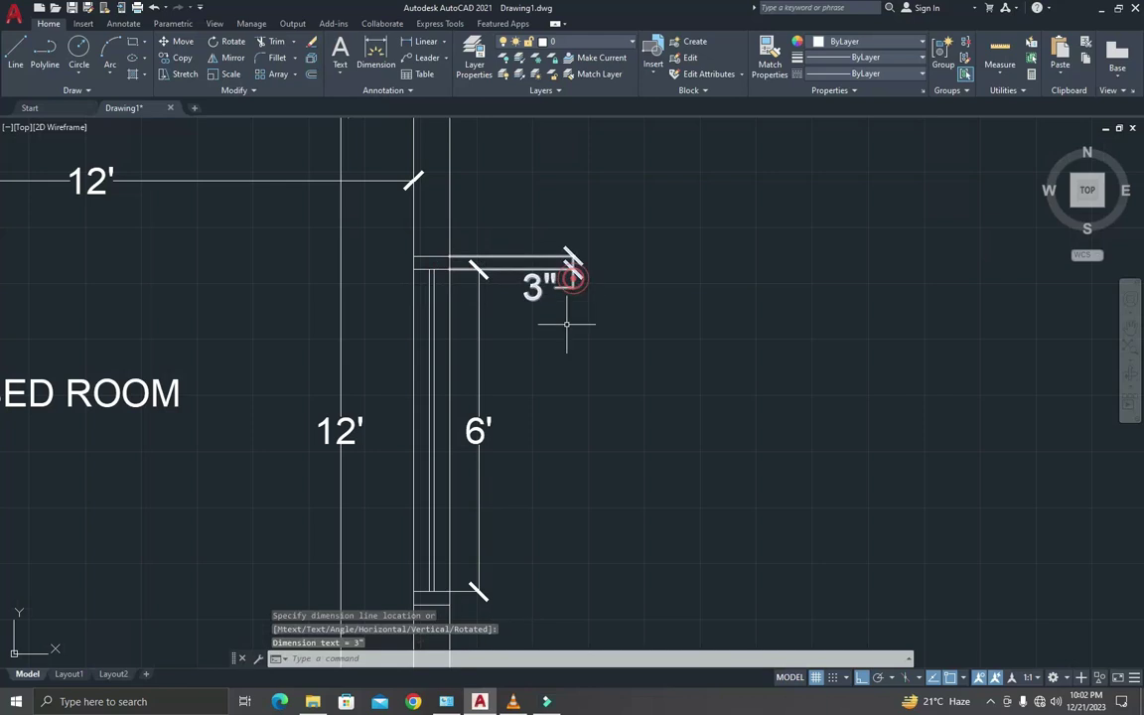
{"action": "scroll", "coordinate": [572, 298], "scroll_direction": "down", "scroll_amount": 3}
{"action": "scroll", "coordinate": [531, 337], "scroll_direction": "down", "scroll_amount": 4}
{"action": "scroll", "coordinate": [476, 447], "scroll_direction": "up", "scroll_amount": 3}
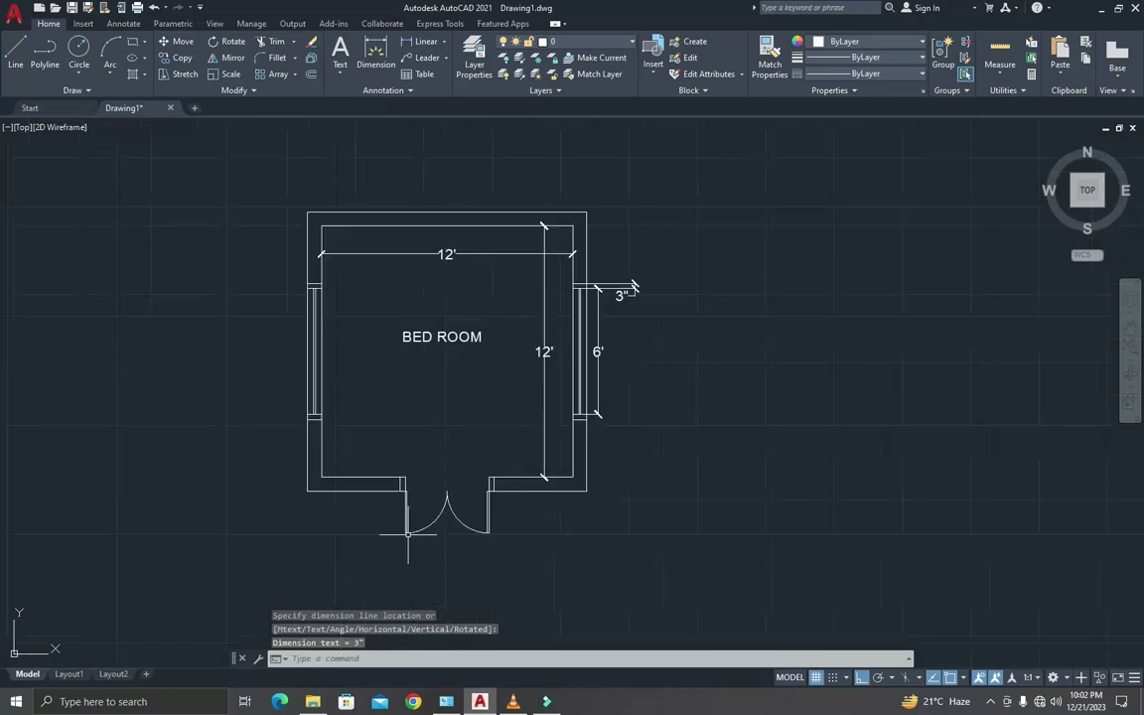
{"action": "scroll", "coordinate": [409, 529], "scroll_direction": "up", "scroll_amount": 2}
{"action": "scroll", "coordinate": [422, 516], "scroll_direction": "up", "scroll_amount": 5}
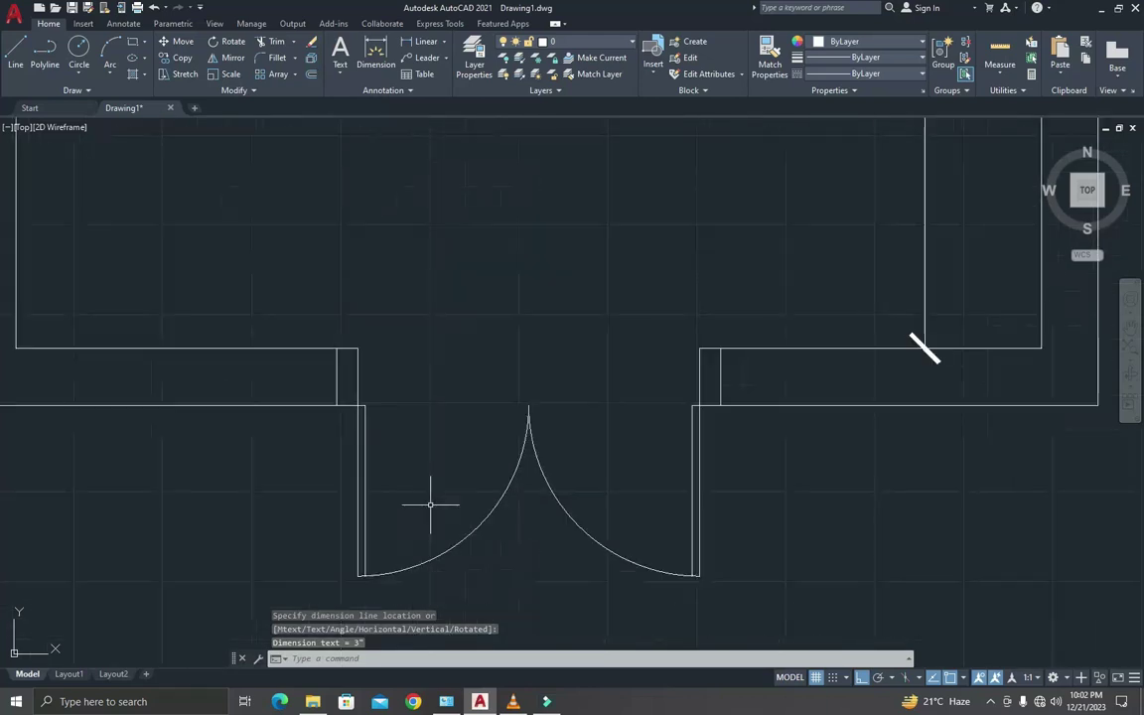
Dimension the 4' door opening and the 2' door leaf.
{"action": "key", "text": "Return"}
{"action": "left_click", "coordinate": [361, 349]}
{"action": "left_click", "coordinate": [700, 347]}
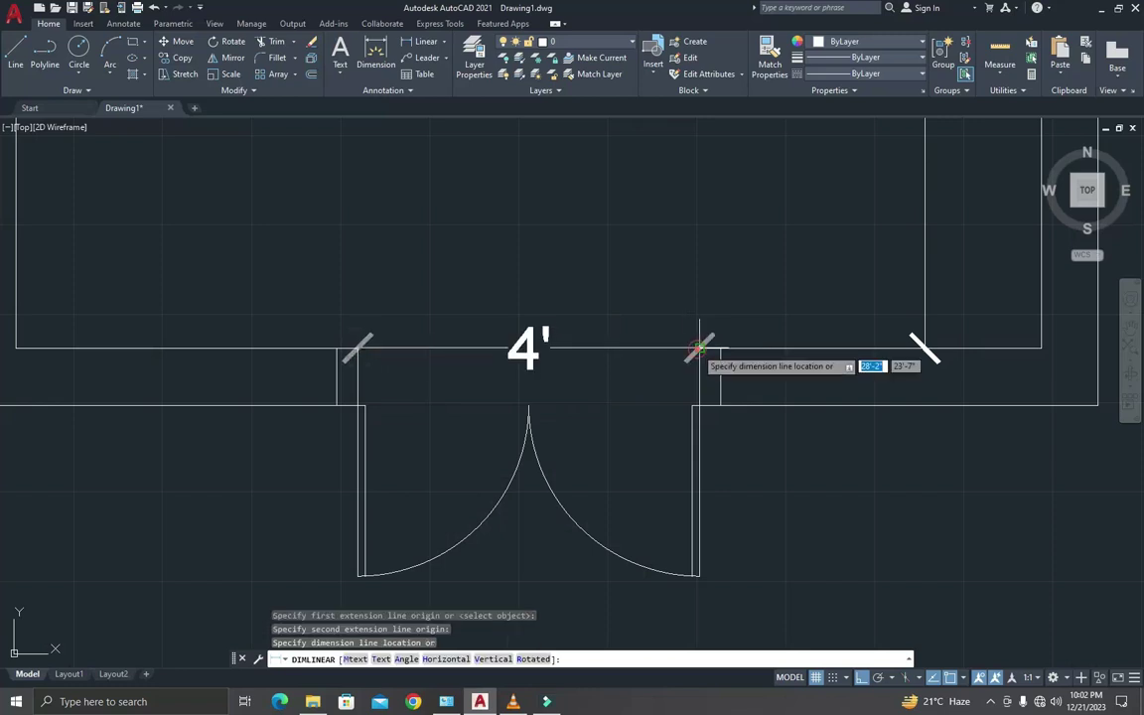
{"action": "left_click", "coordinate": [690, 356]}
{"action": "key", "text": "Return"}
{"action": "scroll", "coordinate": [677, 471], "scroll_direction": "down", "scroll_amount": 2}
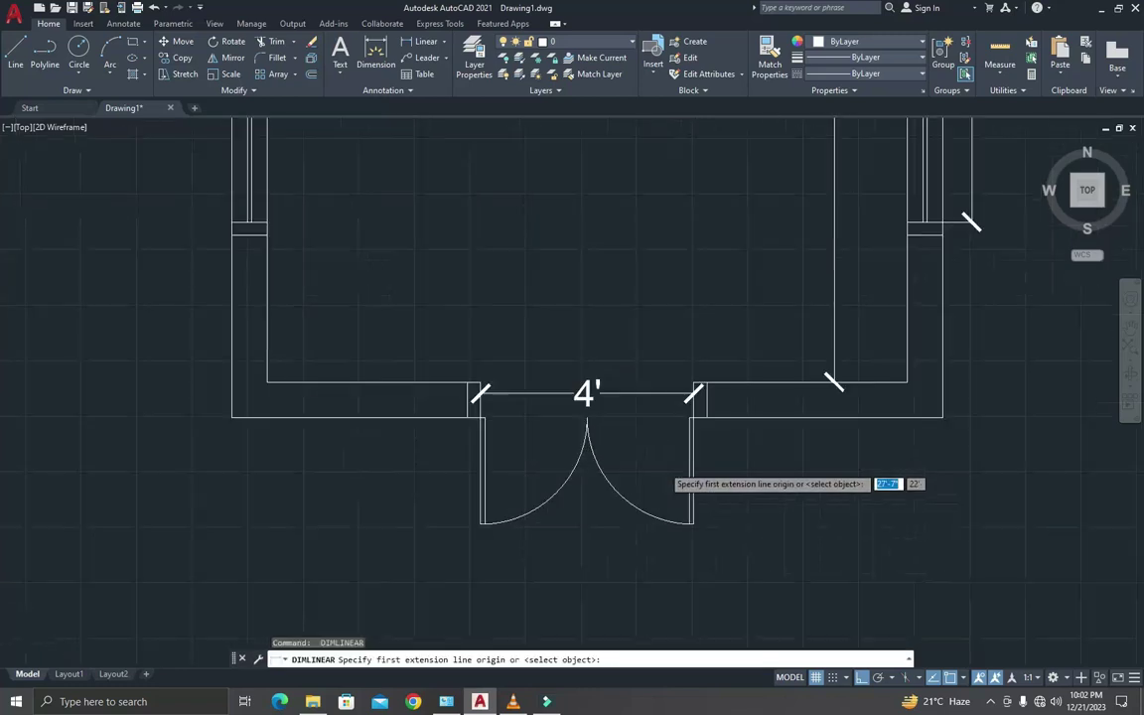
{"action": "scroll", "coordinate": [661, 469], "scroll_direction": "up", "scroll_amount": 2}
{"action": "key", "text": "Return"}
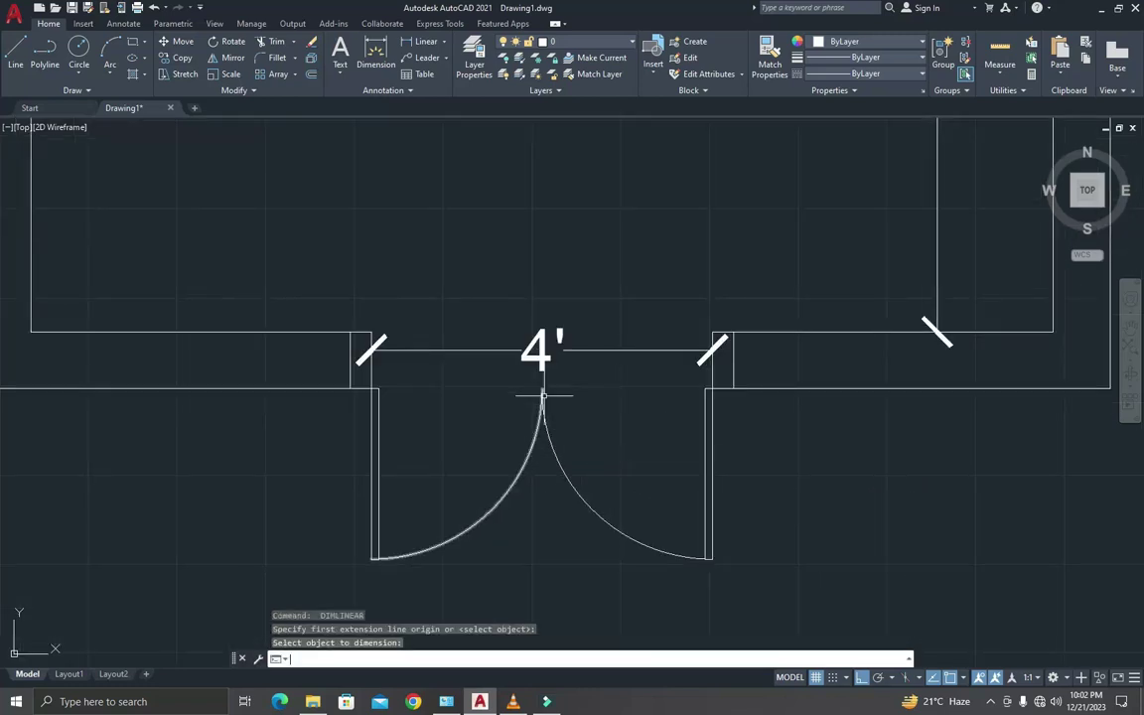
{"action": "key", "text": "Escape"}
{"action": "key", "text": "Return"}
{"action": "left_click", "coordinate": [543, 391]}
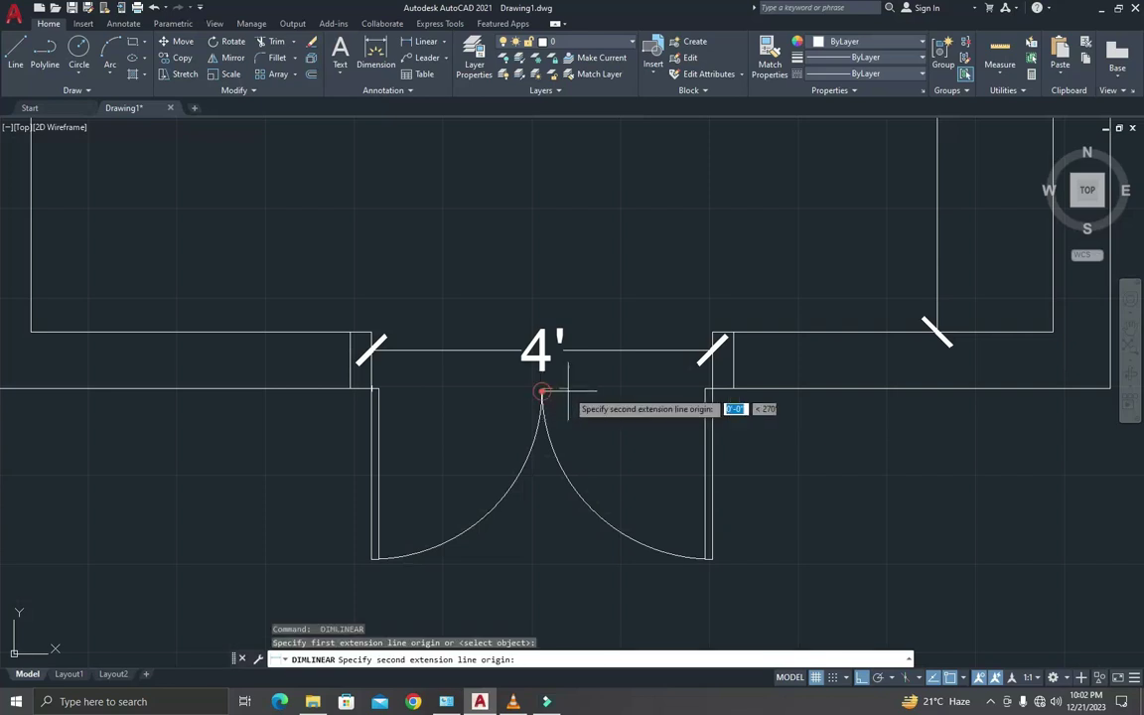
{"action": "left_click", "coordinate": [708, 389]}
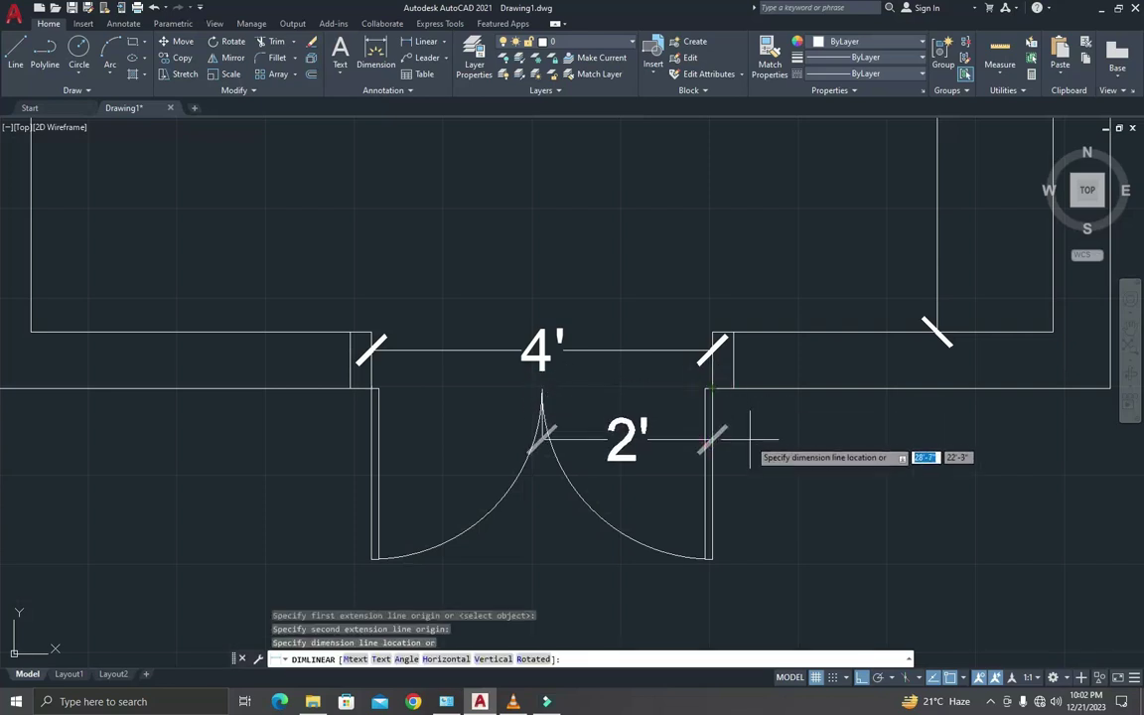
{"action": "left_click", "coordinate": [741, 408]}
{"action": "scroll", "coordinate": [700, 445], "scroll_direction": "down", "scroll_amount": 4}
{"action": "scroll", "coordinate": [700, 445], "scroll_direction": "down", "scroll_amount": 3}
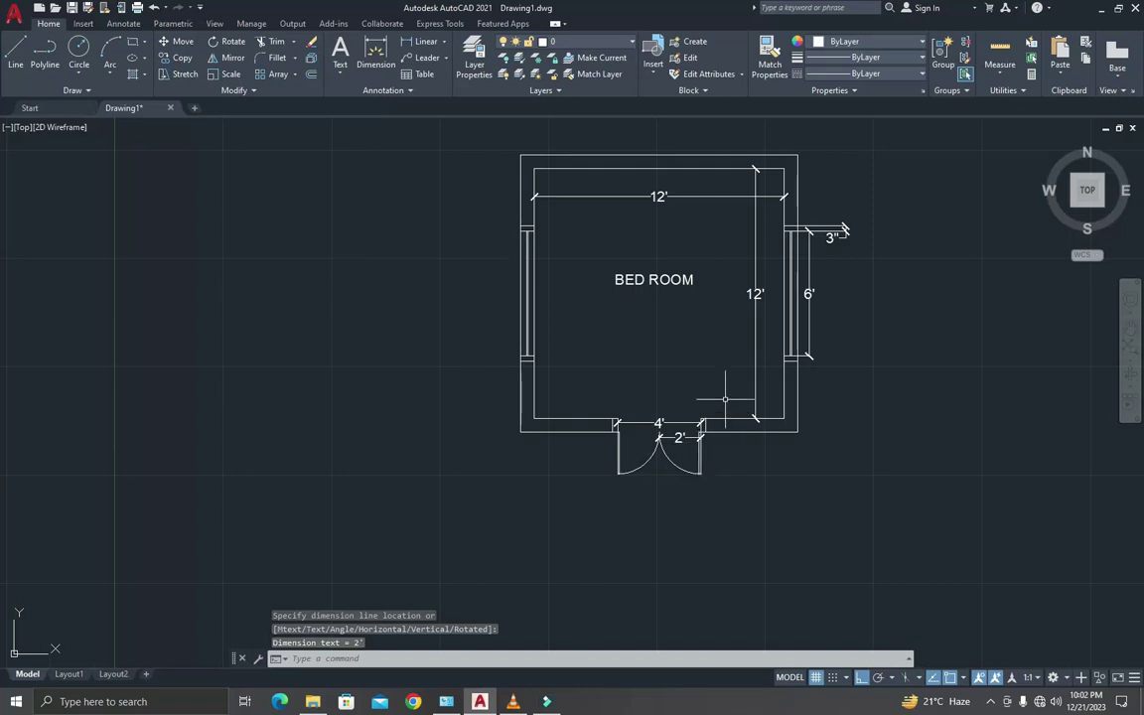
{"action": "scroll", "coordinate": [740, 298], "scroll_direction": "down", "scroll_amount": 4}
{"action": "scroll", "coordinate": [770, 262], "scroll_direction": "up", "scroll_amount": 6}
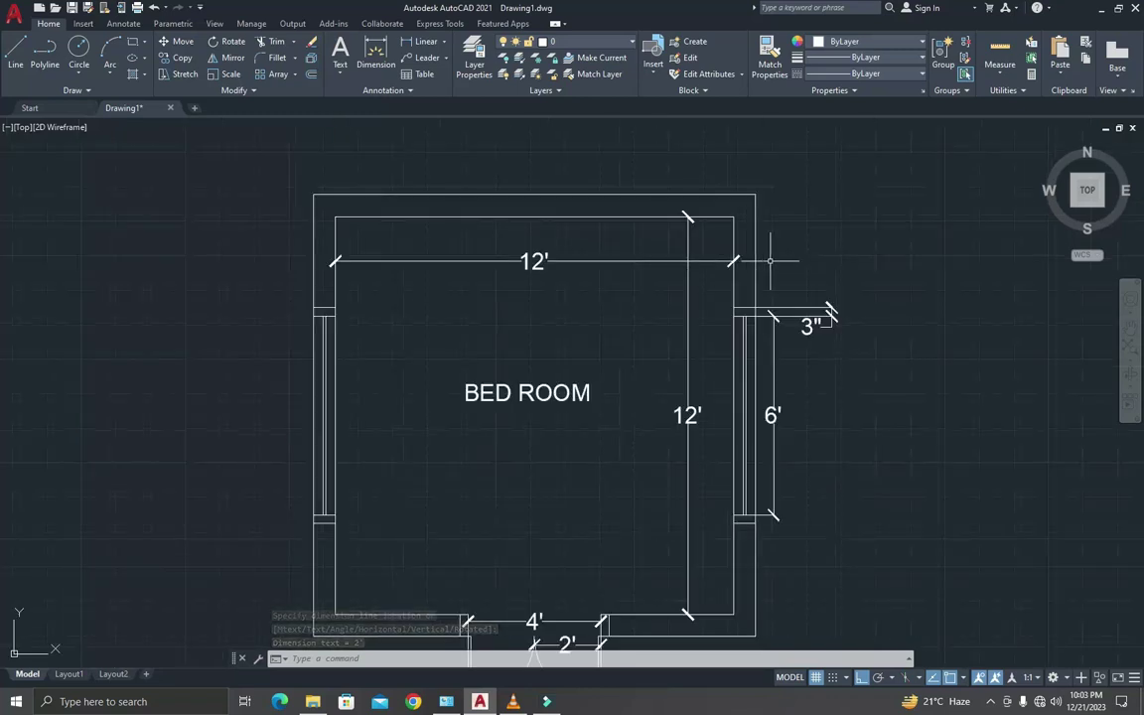
{"action": "scroll", "coordinate": [757, 409], "scroll_direction": "down", "scroll_amount": 2}
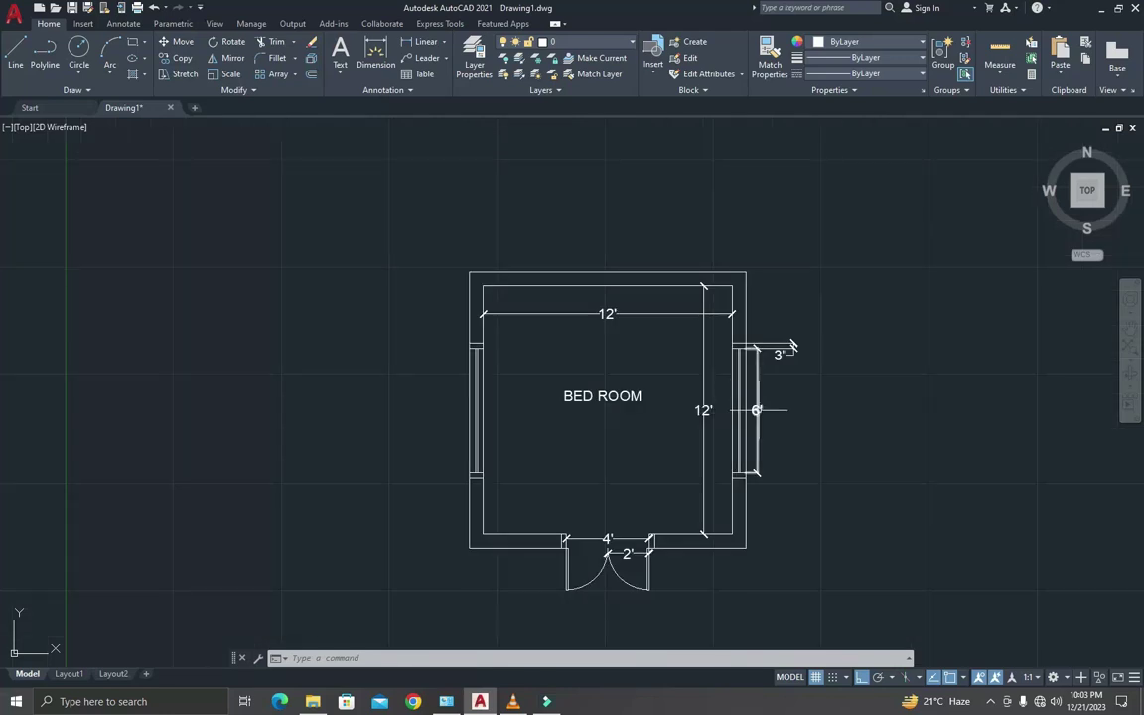